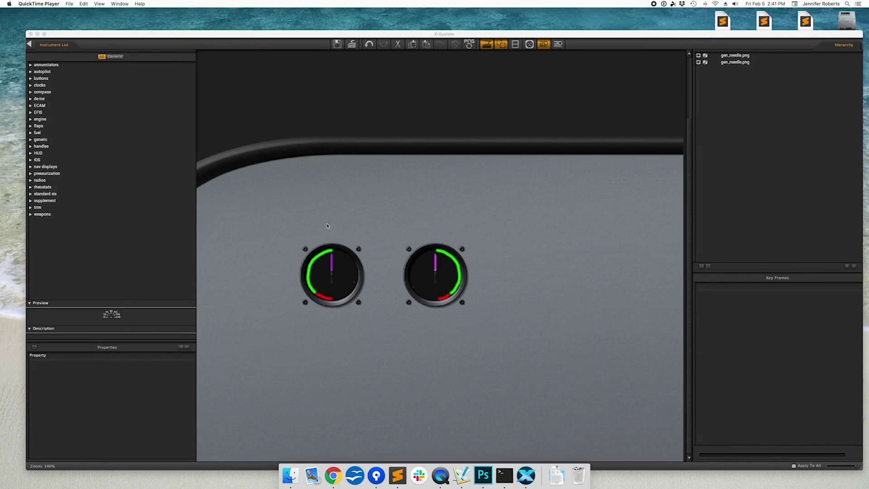
Step: Add the generic gen_rotary instrument and place it below the two gauges
{"action": "left_click", "coordinate": [53, 158]}
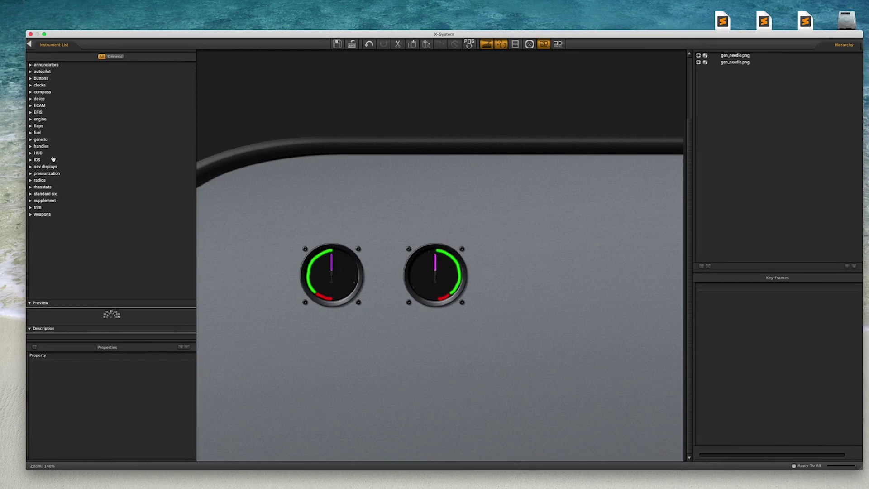
{"action": "left_click", "coordinate": [31, 140]}
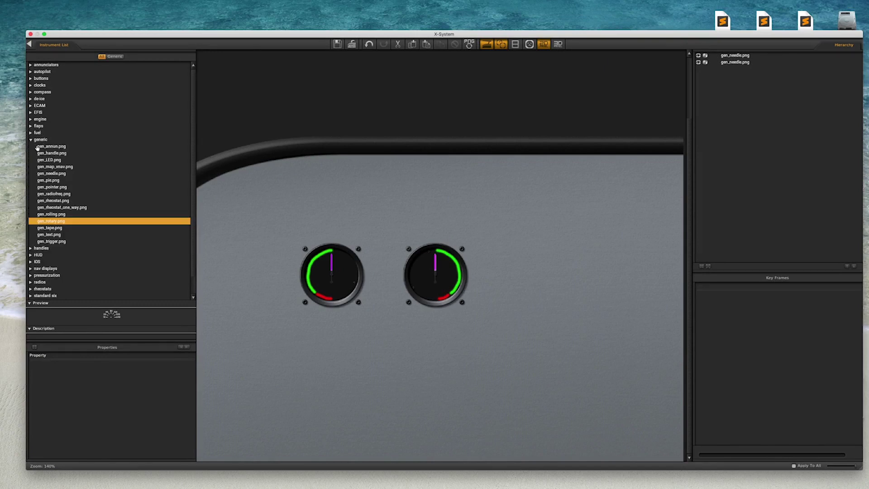
{"action": "double_click", "coordinate": [65, 222]}
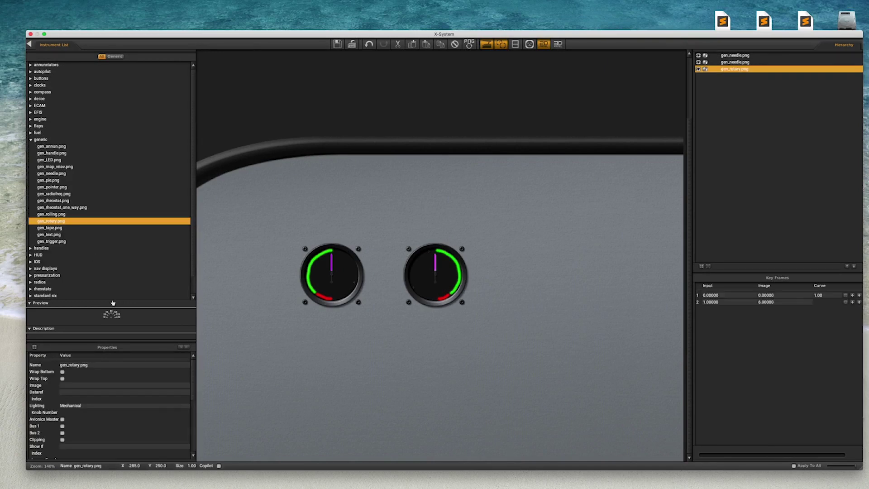
{"action": "left_click_drag", "start_coordinate": [114, 315], "coordinate": [385, 373]}
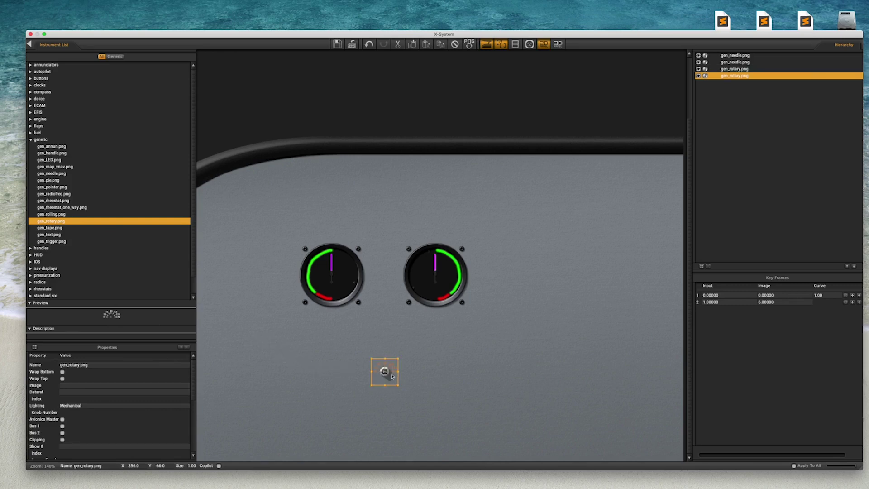
Step: Set the knob to size 2, dataref sim/cockpit2/switches/auto_brake_level, and image gen_rotary
{"action": "left_click", "coordinate": [192, 466]}
{"action": "type", "text": "2"}
{"action": "key", "text": "Return"}
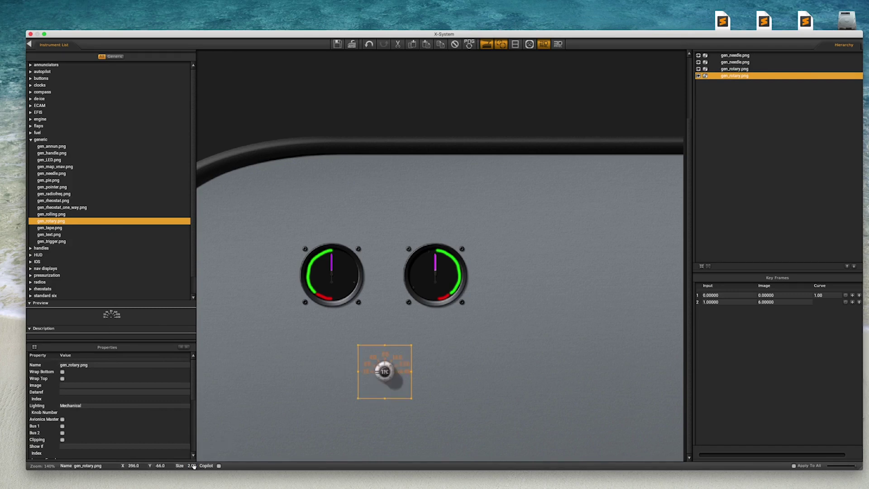
{"action": "left_click", "coordinate": [63, 393]}
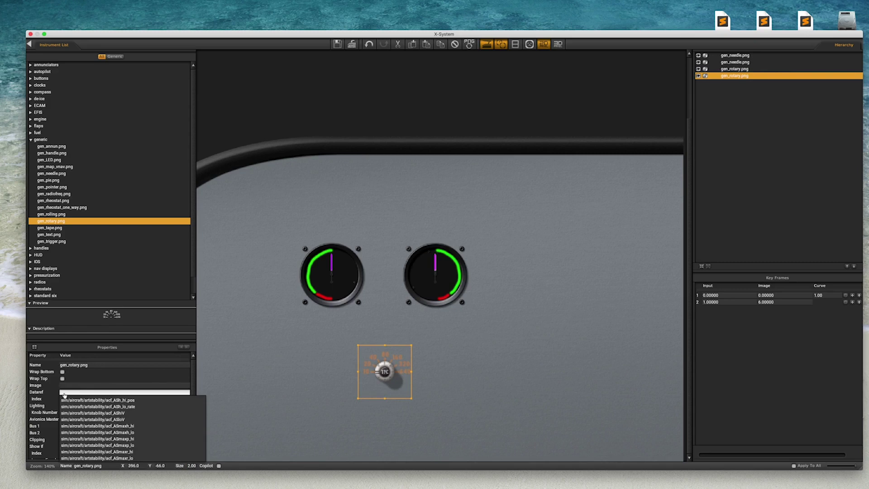
{"action": "type", "text": "auto"}
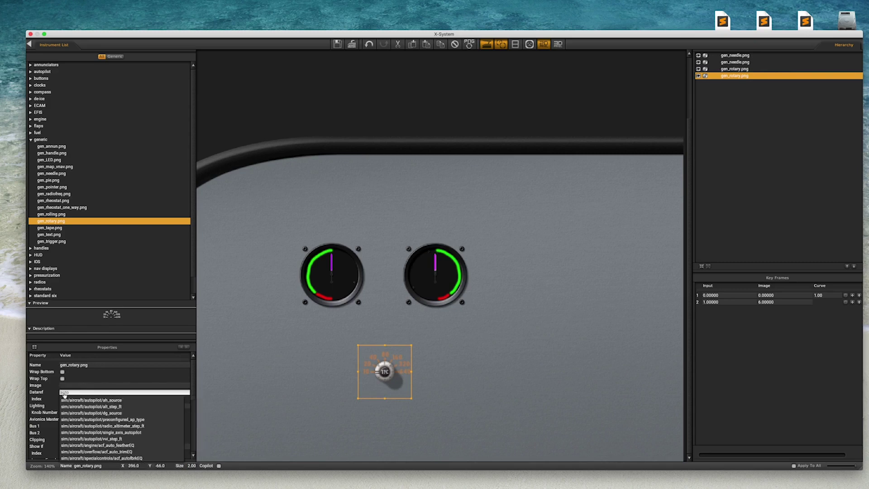
{"action": "type", "text": "_brake_level"}
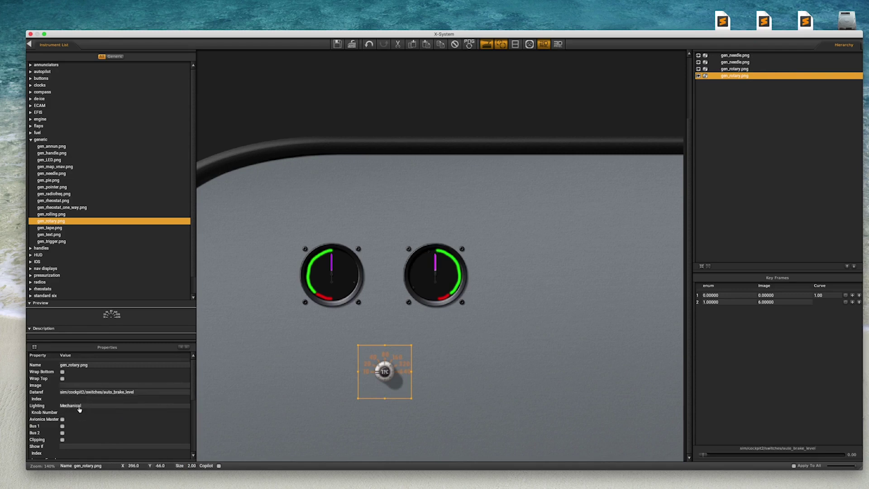
{"action": "left_click", "coordinate": [78, 407]}
{"action": "left_click", "coordinate": [382, 368]}
Step: In Finder, rename gen_rotary-1.png to test_rotary-1.png
{"action": "key", "text": "super+Tab"}
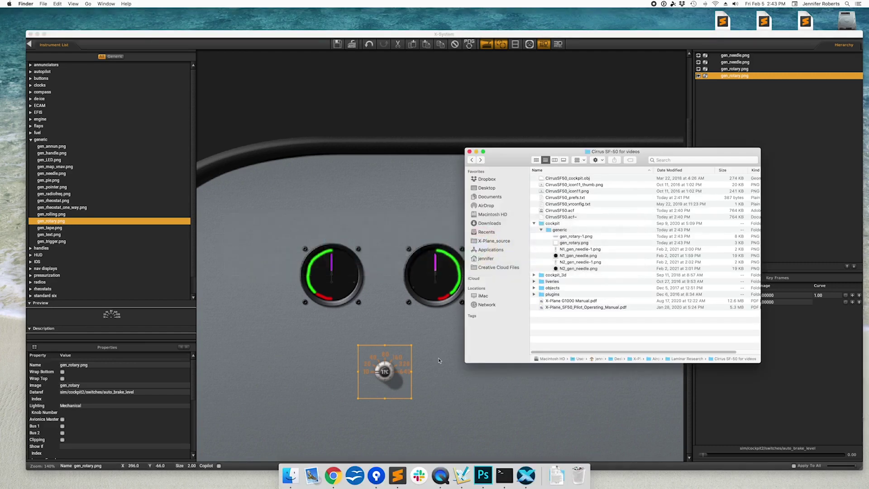
{"action": "left_click", "coordinate": [588, 236]}
{"action": "left_click", "coordinate": [596, 244], "text": "shift"}
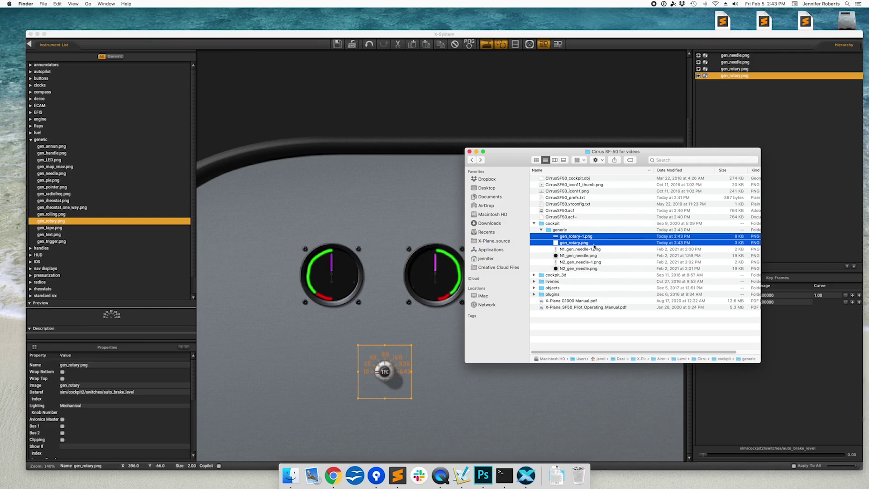
{"action": "left_click", "coordinate": [572, 237]}
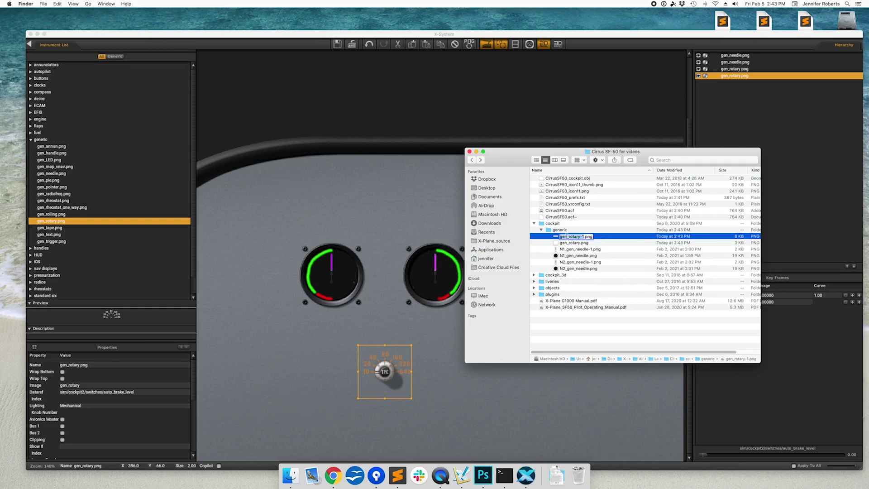
{"action": "left_click", "coordinate": [572, 237]}
{"action": "key", "text": "BackSpace"}
{"action": "key", "text": "BackSpace"}
{"action": "key", "text": "BackSpace"}
{"action": "type", "text": "test"}
{"action": "key", "text": "Return"}
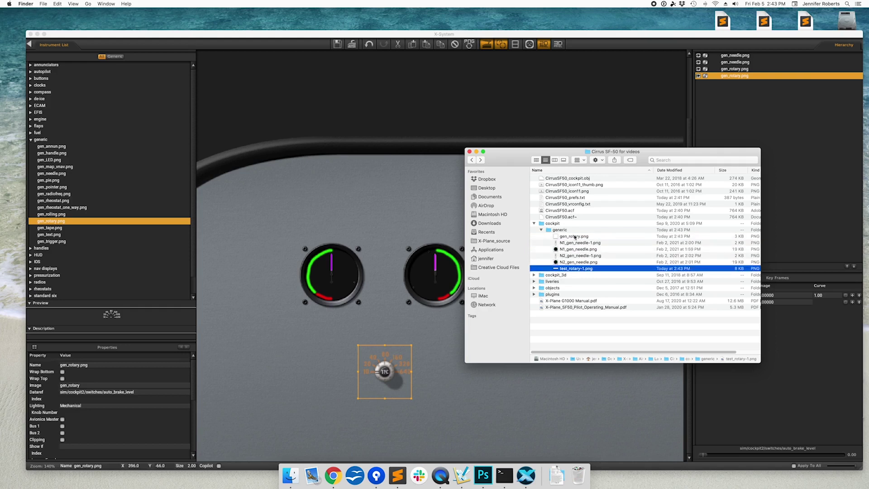
Step: Rename gen_rotary.png to test_rotary.png and open both test images in Photoshop
{"action": "left_click", "coordinate": [575, 237]}
{"action": "key", "text": "Return"}
{"action": "left_click", "coordinate": [567, 236]}
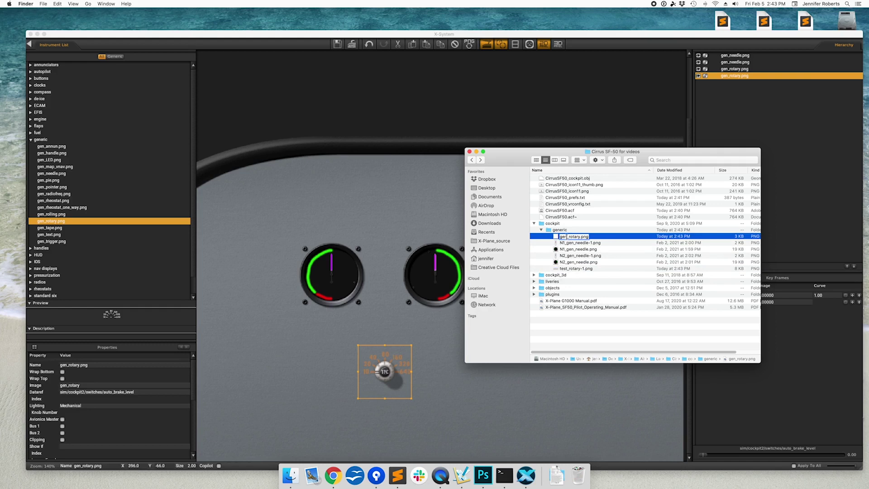
{"action": "key", "text": "BackSpace"}
{"action": "key", "text": "BackSpace"}
{"action": "key", "text": "BackSpace"}
{"action": "type", "text": "test"}
{"action": "key", "text": "Return"}
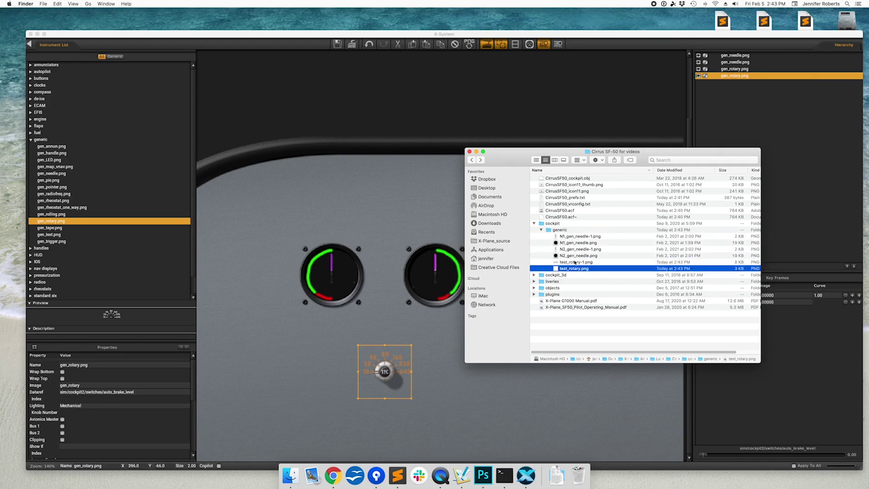
{"action": "left_click", "coordinate": [575, 262], "text": "shift"}
{"action": "left_click_drag", "start_coordinate": [575, 262], "coordinate": [483, 473]}
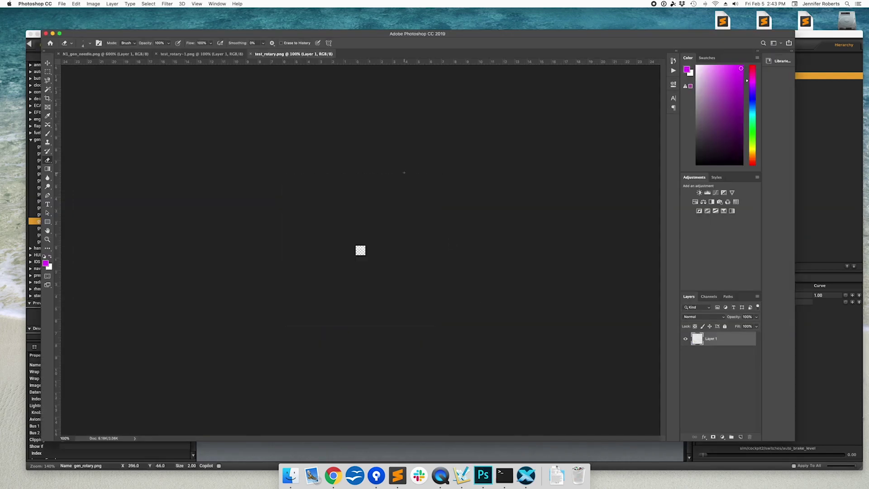
Step: Zoom into the test_rotary.png gauge labels, then switch to and zoom into the test_rotary-1.png knob strip
{"action": "key", "text": "super+equal"}
{"action": "key", "text": "super+equal"}
{"action": "key", "text": "super+equal"}
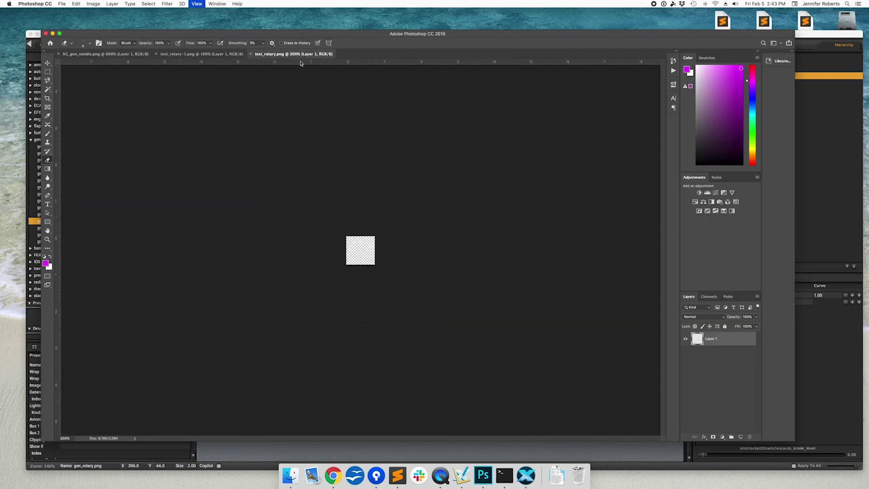
{"action": "key", "text": "super+equal"}
{"action": "key", "text": "super+equal"}
{"action": "key", "text": "super+equal"}
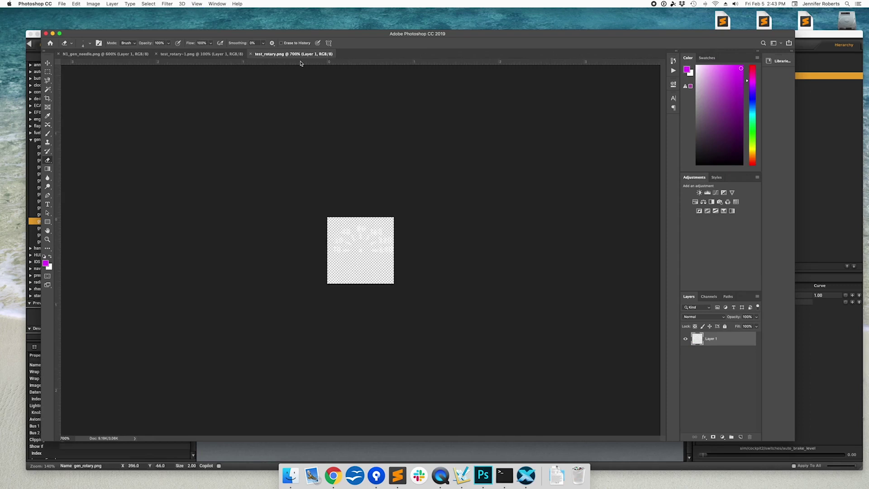
{"action": "key", "text": "super+equal"}
{"action": "key", "text": "super+equal"}
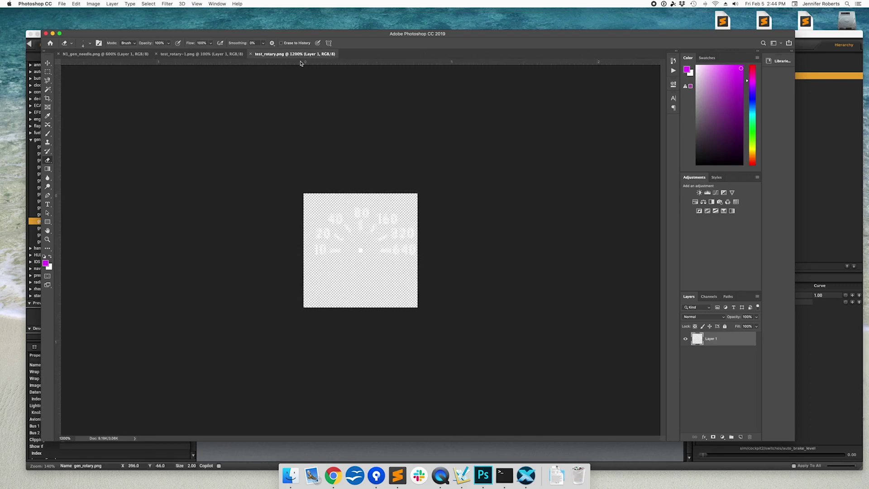
{"action": "key", "text": "ctrl+shift+Tab"}
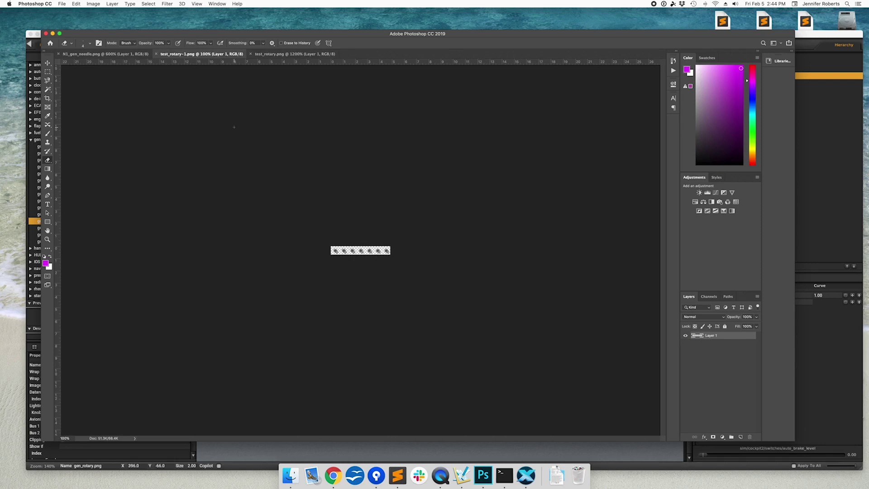
{"action": "key", "text": "super+equal"}
{"action": "key", "text": "super+equal"}
{"action": "key", "text": "super+equal"}
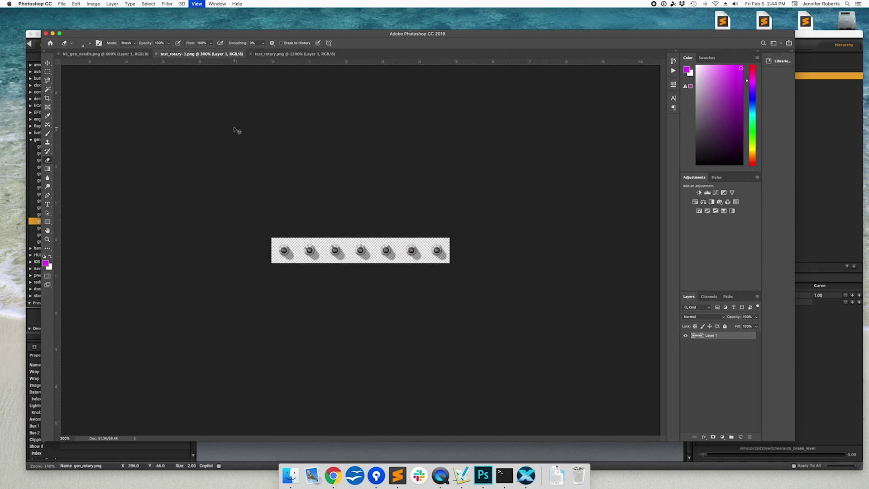
{"action": "key", "text": "super+equal"}
{"action": "key", "text": "super+equal"}
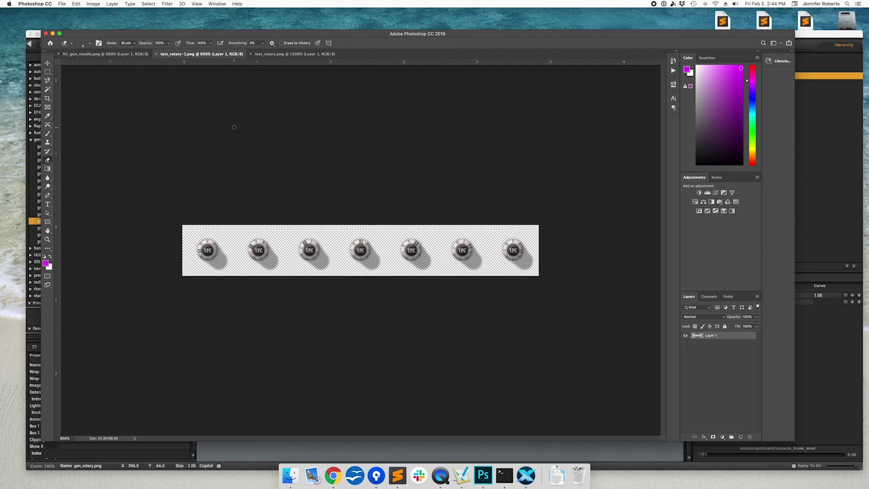
Step: Resize the knob strip's canvas to 250 pixels wide, accepting the clipping
{"action": "left_click", "coordinate": [90, 4]}
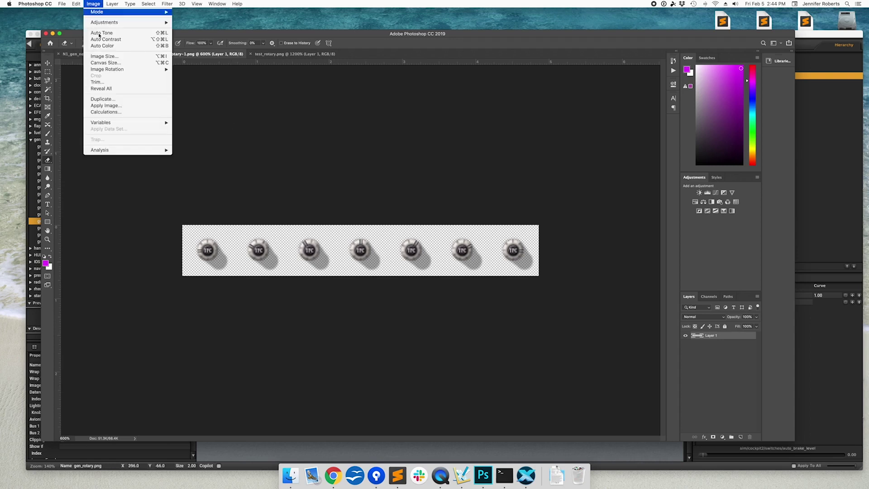
{"action": "left_click", "coordinate": [106, 64]}
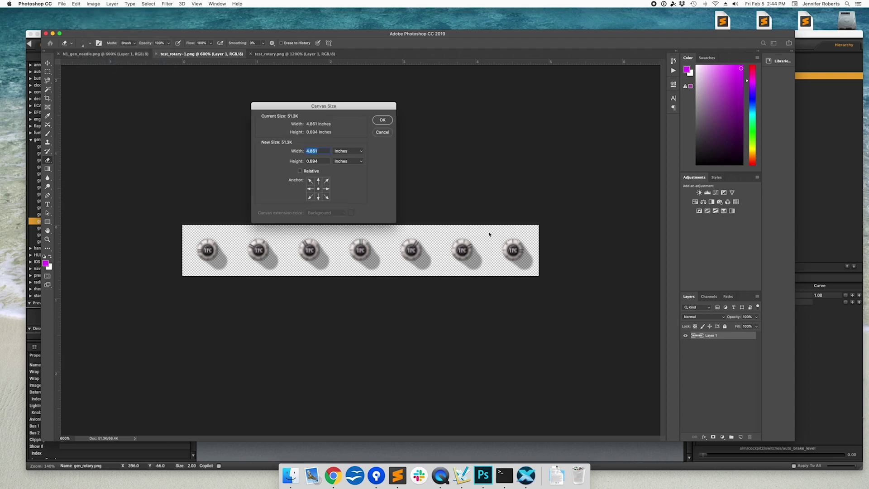
{"action": "left_click", "coordinate": [356, 151]}
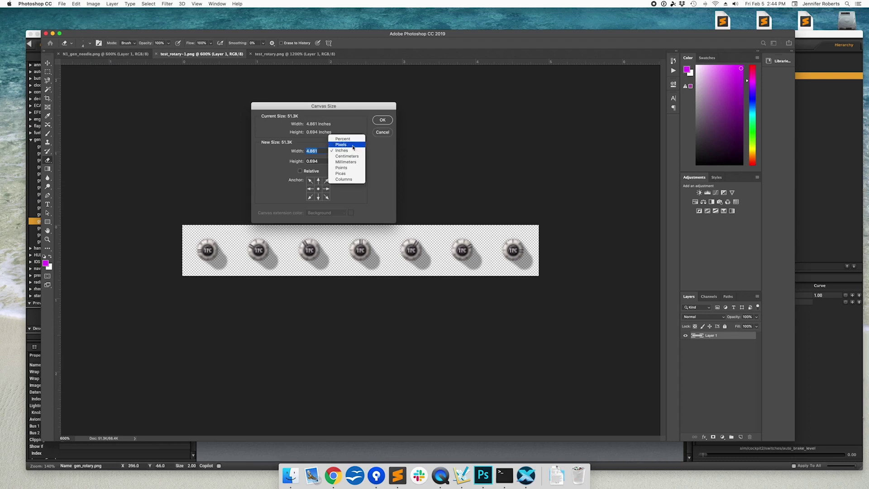
{"action": "left_click", "coordinate": [353, 144]}
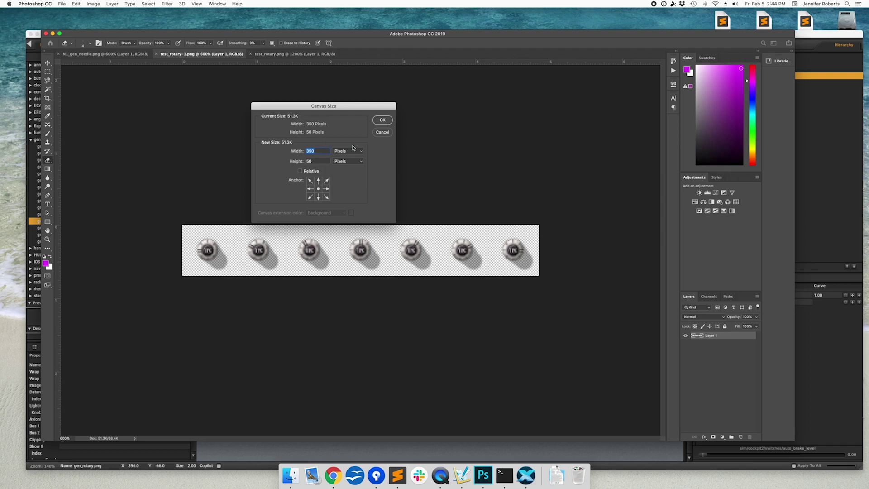
{"action": "type", "text": "250"}
{"action": "key", "text": "Return"}
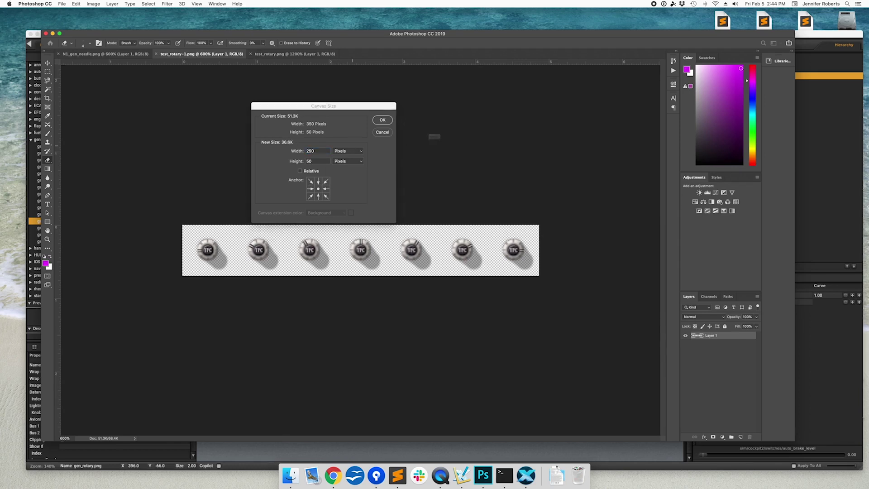
{"action": "left_click", "coordinate": [489, 158]}
{"action": "left_click", "coordinate": [483, 157]}
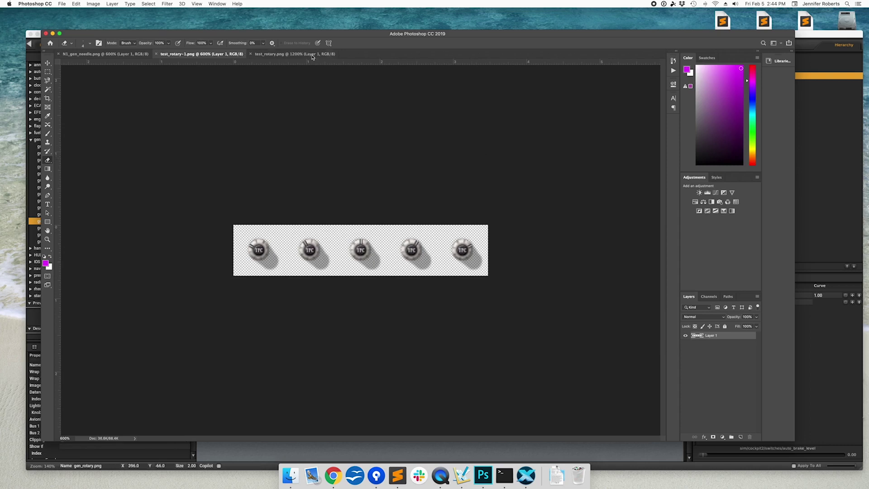
Step: Erase the 10 label and the lower-right speed label from test_rotary.png
{"action": "left_click", "coordinate": [294, 54]}
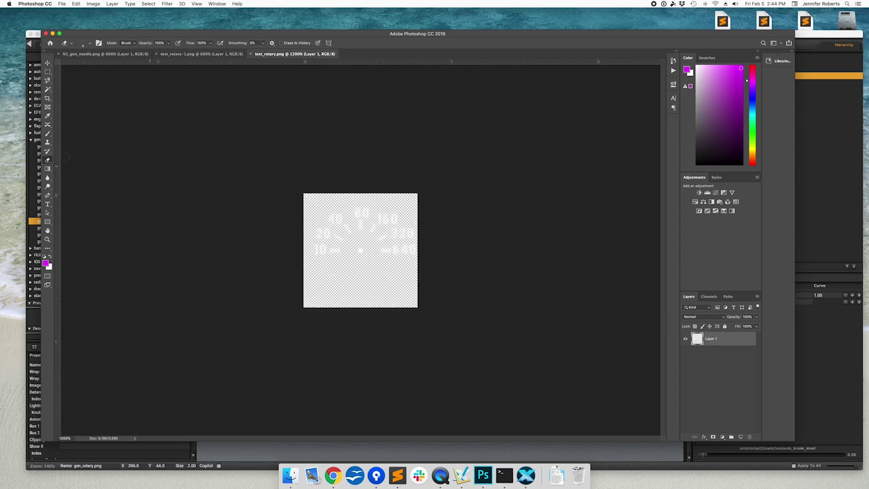
{"action": "left_click_drag", "start_coordinate": [343, 251], "coordinate": [313, 247]}
{"action": "left_click_drag", "start_coordinate": [382, 249], "coordinate": [410, 251]}
{"action": "key", "text": "super+h"}
Step: Give the autobrake knob the test_rotary image and preview it across its range
{"action": "left_click", "coordinate": [383, 243]}
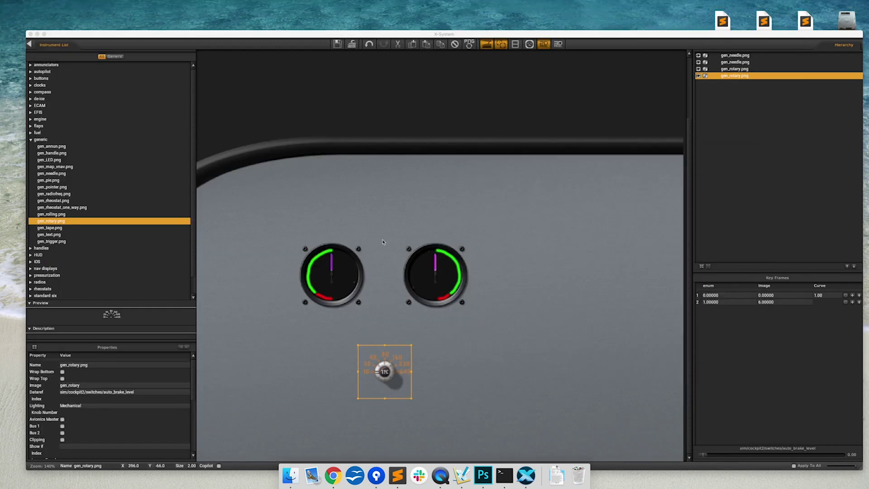
{"action": "left_click", "coordinate": [133, 387]}
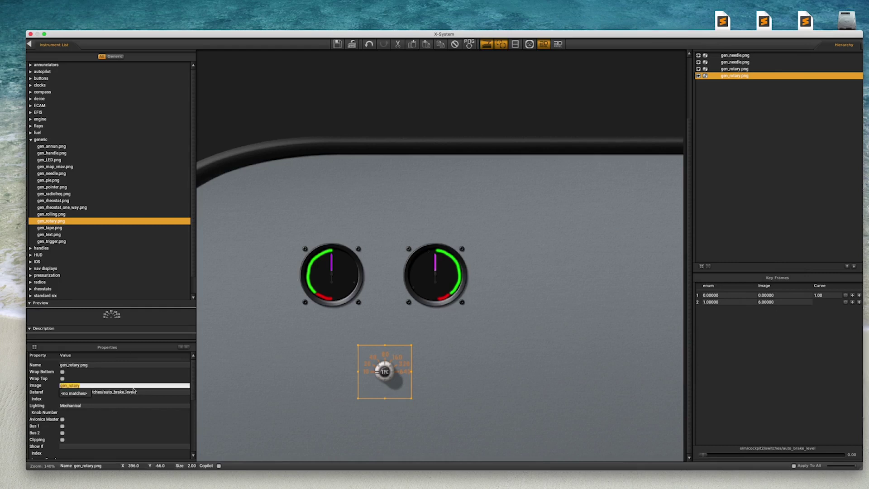
{"action": "type", "text": "test"}
{"action": "left_click", "coordinate": [71, 393]}
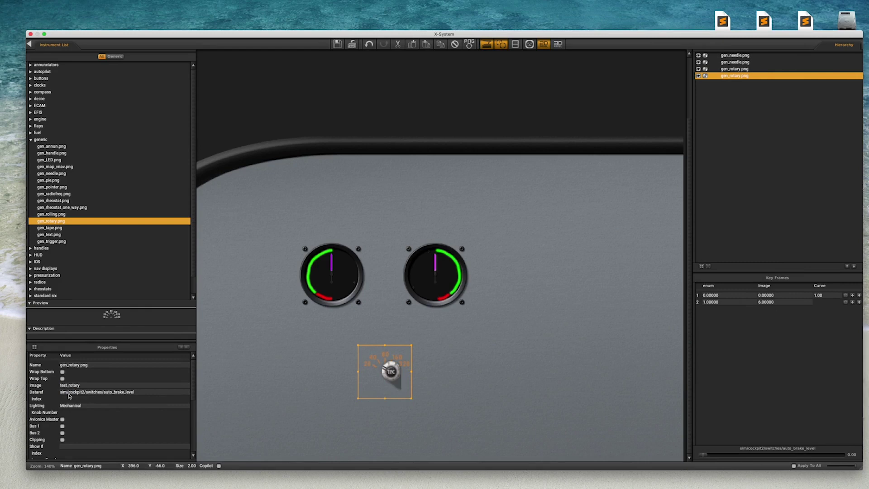
{"action": "mouse_move", "coordinate": [709, 458]}
{"action": "left_mouse_down"}
{"action": "mouse_move", "coordinate": [856, 458]}
{"action": "mouse_move", "coordinate": [698, 458]}
{"action": "left_mouse_up"}
Step: Set the knob to 5 positions and preview an intermediate value
{"action": "scroll", "coordinate": [79, 388], "scroll_direction": "down", "scroll_amount": 3}
{"action": "scroll", "coordinate": [78, 388], "scroll_direction": "down", "scroll_amount": 5}
{"action": "left_click", "coordinate": [76, 381]}
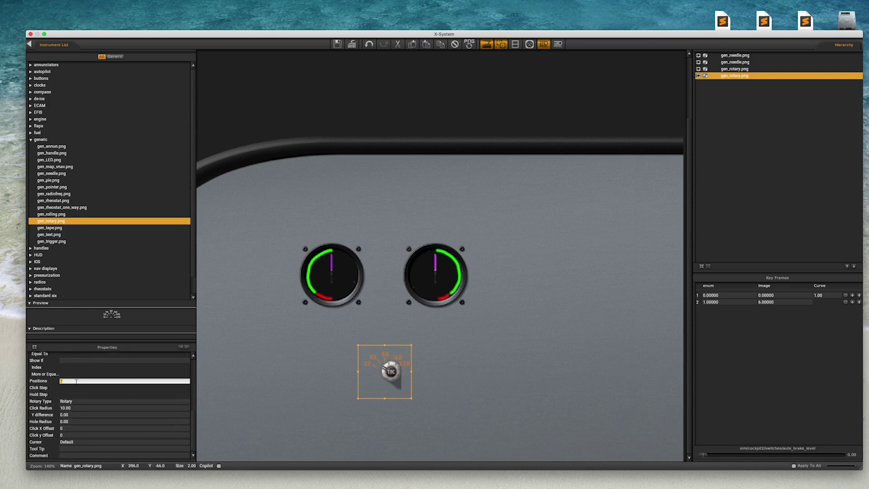
{"action": "type", "text": "5"}
{"action": "key", "text": "Return"}
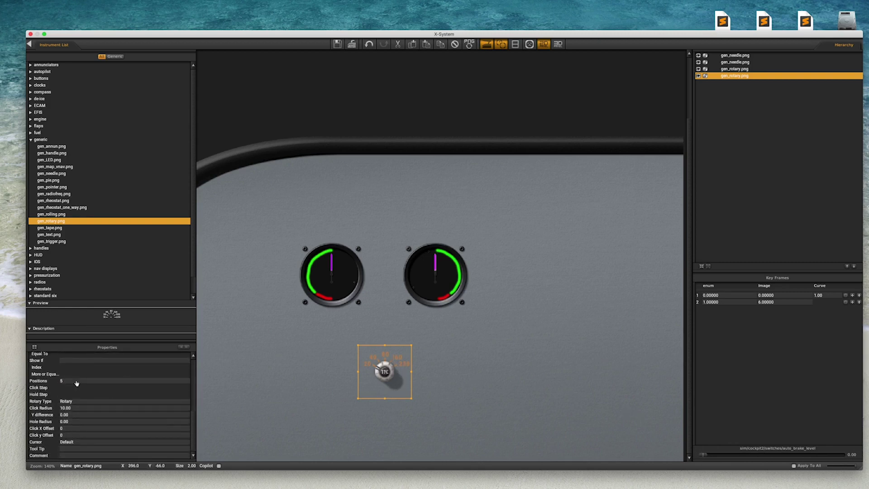
{"action": "left_click_drag", "start_coordinate": [702, 454], "coordinate": [721, 456]}
Step: Set key frame 2 to input value 4 and image 4
{"action": "double_click", "coordinate": [774, 302]}
{"action": "type", "text": "4"}
{"action": "key", "text": "Return"}
{"action": "double_click", "coordinate": [730, 303]}
{"action": "type", "text": "4"}
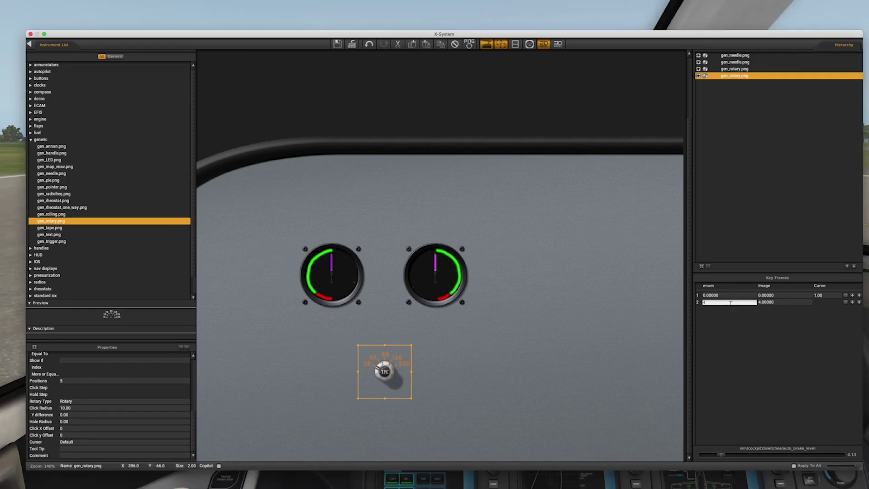
{"action": "key", "text": "Return"}
{"action": "key", "text": "super+Tab"}
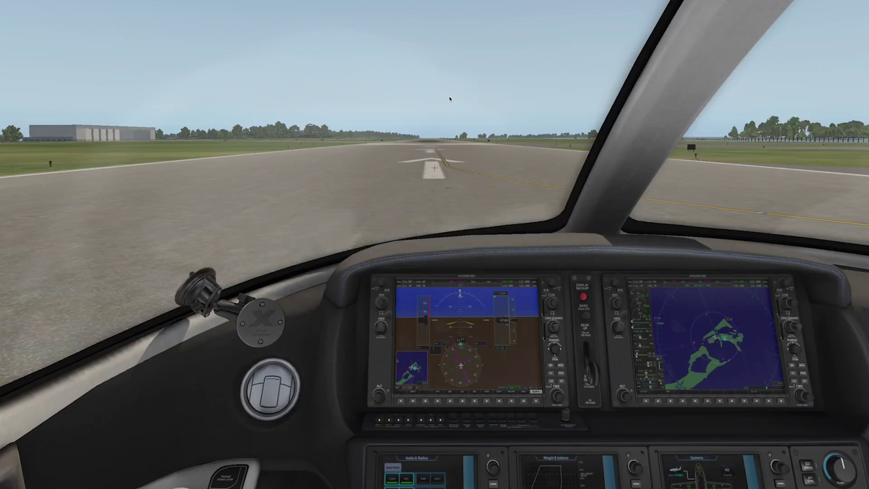
Step: Open X-Plane's Developer menu to reload the aircraft
{"action": "left_click", "coordinate": [79, 7]}
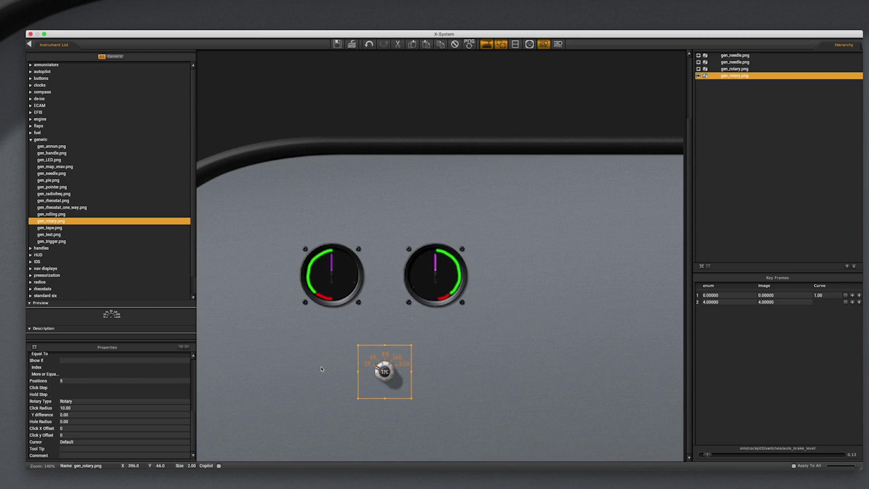
Step: Set the autobrake knob's Rotary Type to Left/Right
{"action": "left_click", "coordinate": [72, 402]}
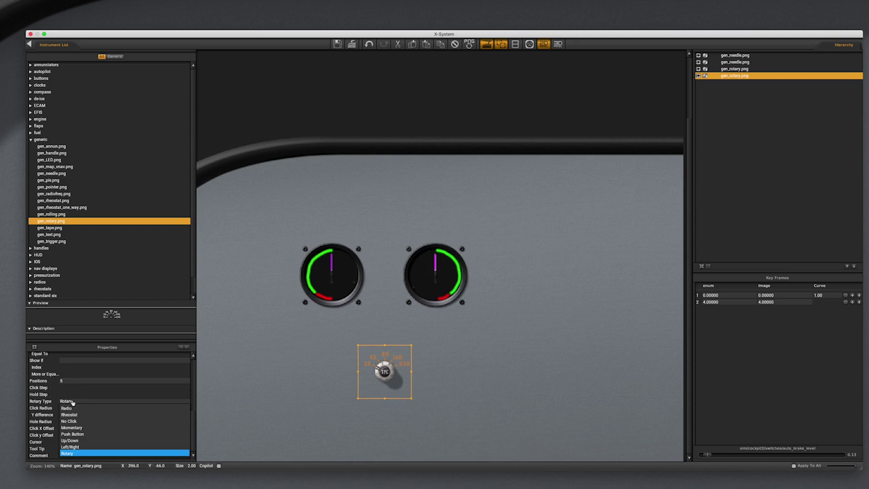
{"action": "left_click", "coordinate": [70, 446]}
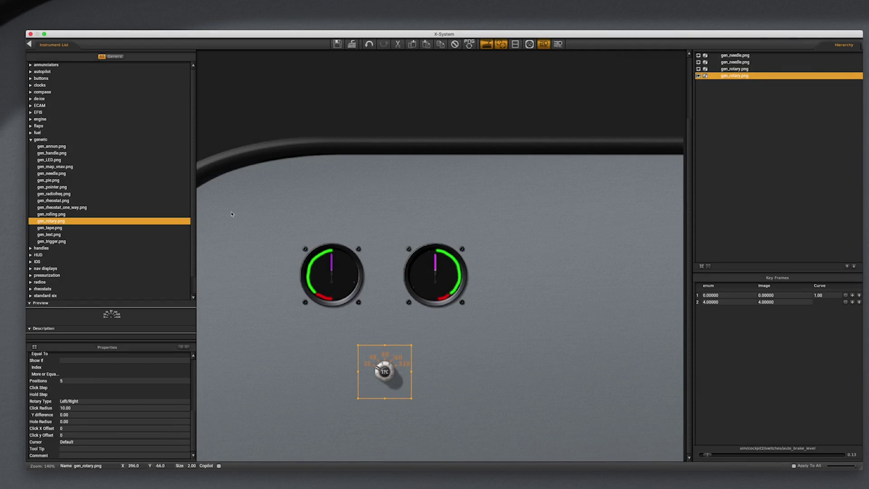
Step: Place a second gen_rotary.png knob right of the autobrake knob, then switch to Finder
{"action": "left_click_drag", "start_coordinate": [49, 223], "coordinate": [551, 337]}
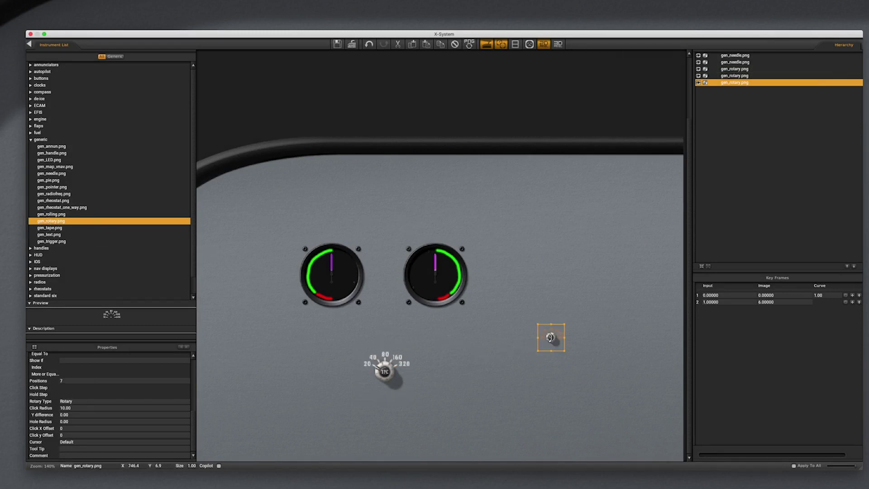
{"action": "key", "text": "super+Tab"}
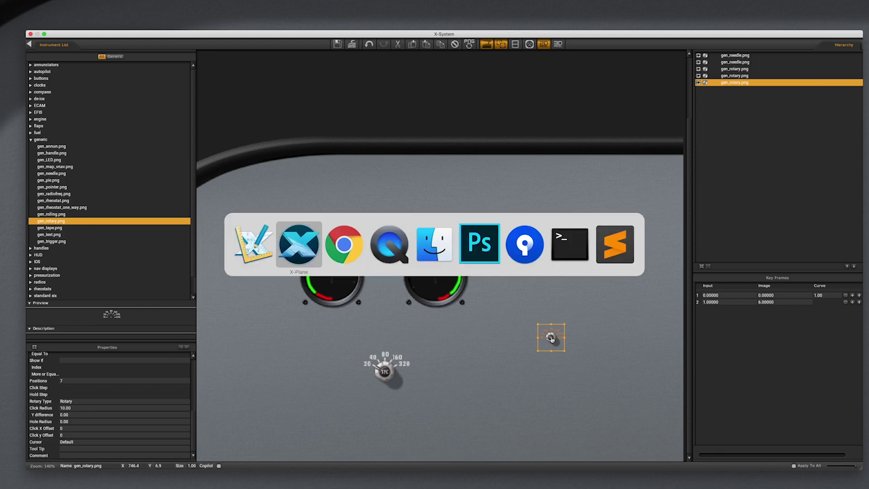
{"action": "key", "text": "super+Tab"}
{"action": "key", "text": "super+Tab"}
{"action": "key", "text": "super+Tab"}
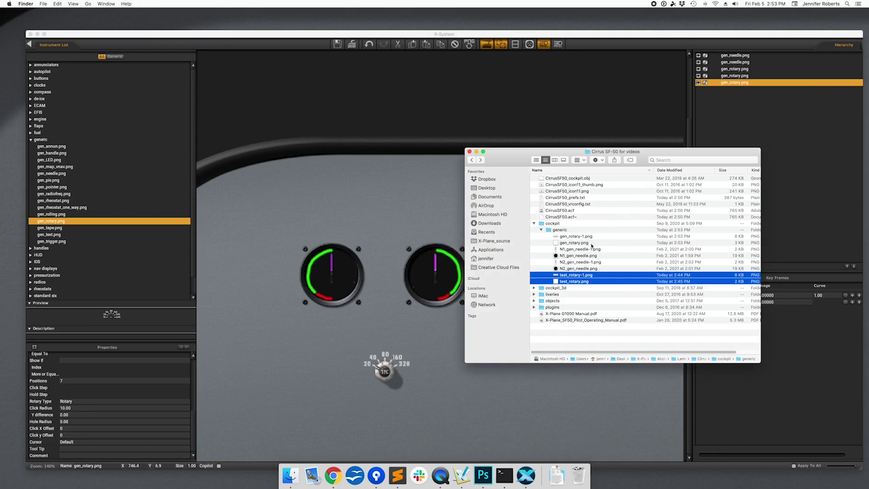
Step: Rename gen_rotary-1.png to gear-1.png in Finder
{"action": "left_click", "coordinate": [579, 236]}
{"action": "left_click", "coordinate": [580, 243], "text": "shift"}
{"action": "left_click", "coordinate": [576, 237]}
{"action": "key", "text": "Return"}
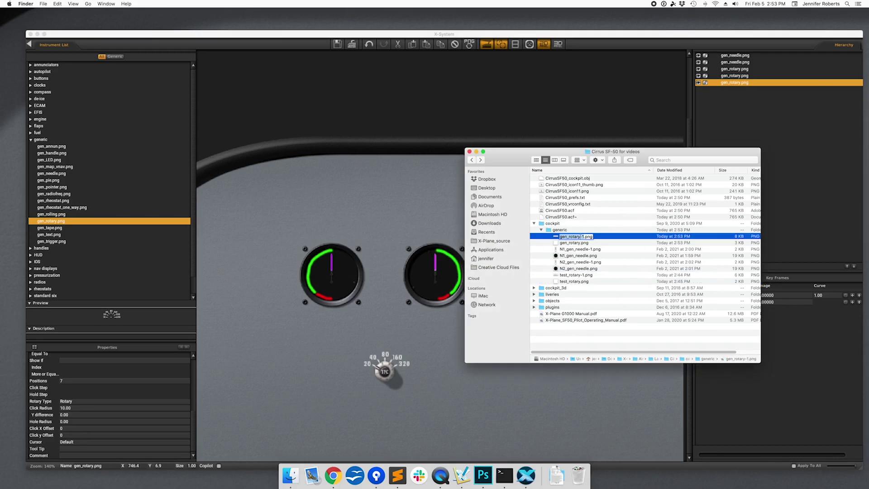
{"action": "key", "text": "BackSpace"}
{"action": "key", "text": "BackSpace"}
{"action": "key", "text": "BackSpace"}
{"action": "key", "text": "BackSpace"}
{"action": "key", "text": "BackSpace"}
{"action": "key", "text": "BackSpace"}
{"action": "key", "text": "BackSpace"}
{"action": "key", "text": "BackSpace"}
{"action": "key", "text": "BackSpace"}
{"action": "type", "text": "ear"}
{"action": "key", "text": "Return"}
Step: Rename gen_rotary.png to gear.png and open both gear images in Photoshop
{"action": "key", "text": "Down"}
{"action": "key", "text": "Return"}
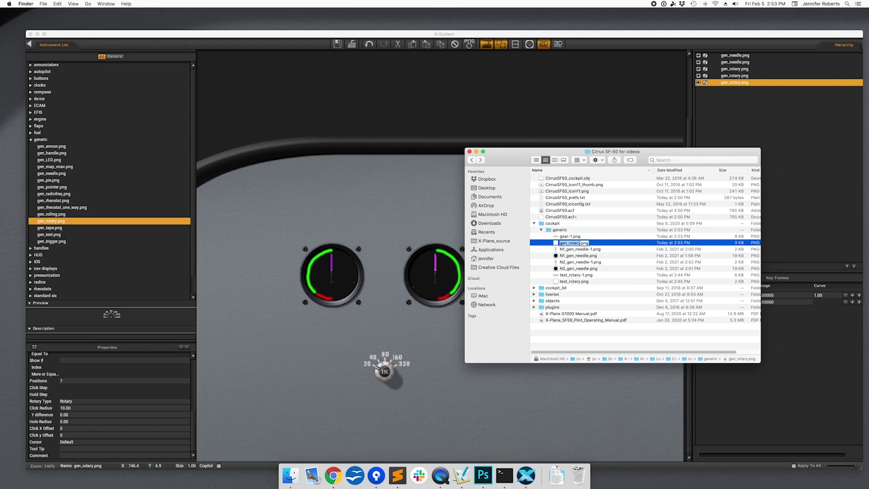
{"action": "key", "text": "Right"}
{"action": "key", "text": "BackSpace"}
{"action": "key", "text": "BackSpace"}
{"action": "key", "text": "BackSpace"}
{"action": "key", "text": "BackSpace"}
{"action": "key", "text": "BackSpace"}
{"action": "key", "text": "BackSpace"}
{"action": "key", "text": "BackSpace"}
{"action": "key", "text": "BackSpace"}
{"action": "key", "text": "BackSpace"}
{"action": "type", "text": "ear"}
{"action": "key", "text": "Return"}
{"action": "left_click", "coordinate": [574, 238], "text": "shift"}
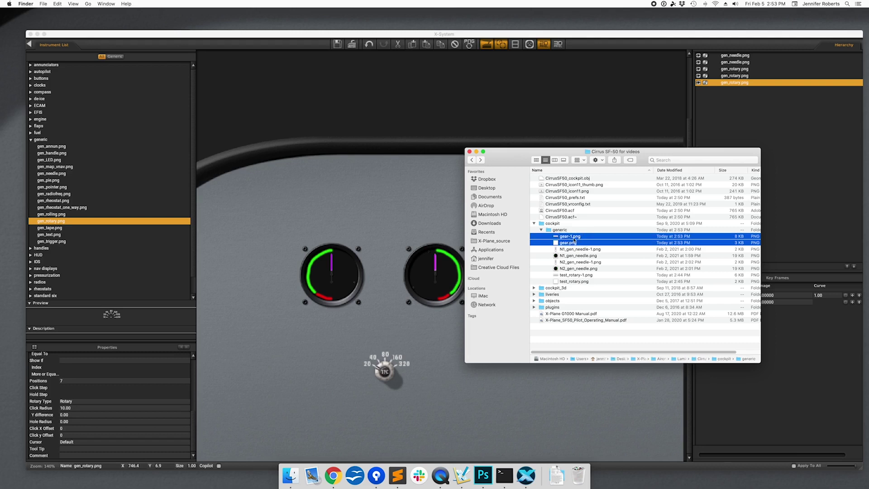
{"action": "left_click_drag", "start_coordinate": [575, 238], "coordinate": [483, 475]}
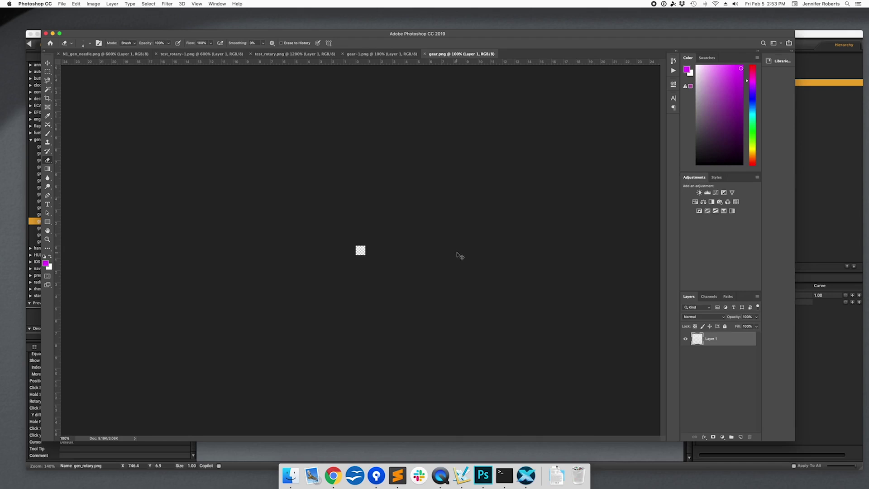
Step: Erase all white markings from gear.png with an enlarged eraser and save it
{"action": "key", "text": "super+equal"}
{"action": "key", "text": "super+equal"}
{"action": "key", "text": "super+equal"}
{"action": "key", "text": "super+equal"}
{"action": "key", "text": "super+equal"}
{"action": "key", "text": "super+equal"}
{"action": "key", "text": "super+equal"}
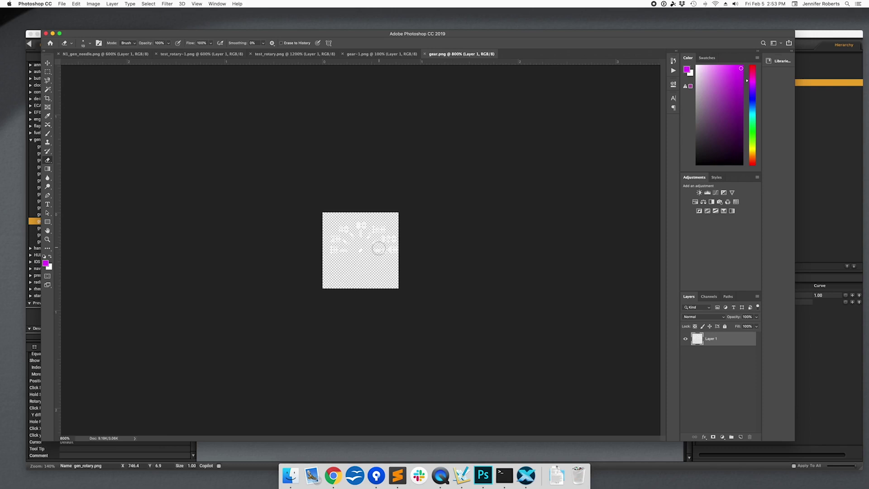
{"action": "key", "text": "bracketright"}
{"action": "key", "text": "bracketright"}
{"action": "key", "text": "bracketright"}
{"action": "key", "text": "bracketright"}
{"action": "key", "text": "bracketright"}
{"action": "key", "text": "bracketright"}
{"action": "mouse_move", "coordinate": [388, 250]}
{"action": "left_mouse_down"}
{"action": "mouse_move", "coordinate": [368, 238]}
{"action": "mouse_move", "coordinate": [344, 245]}
{"action": "mouse_move", "coordinate": [346, 226]}
{"action": "mouse_move", "coordinate": [355, 234]}
{"action": "mouse_move", "coordinate": [345, 254]}
{"action": "mouse_move", "coordinate": [376, 236]}
{"action": "left_mouse_up"}
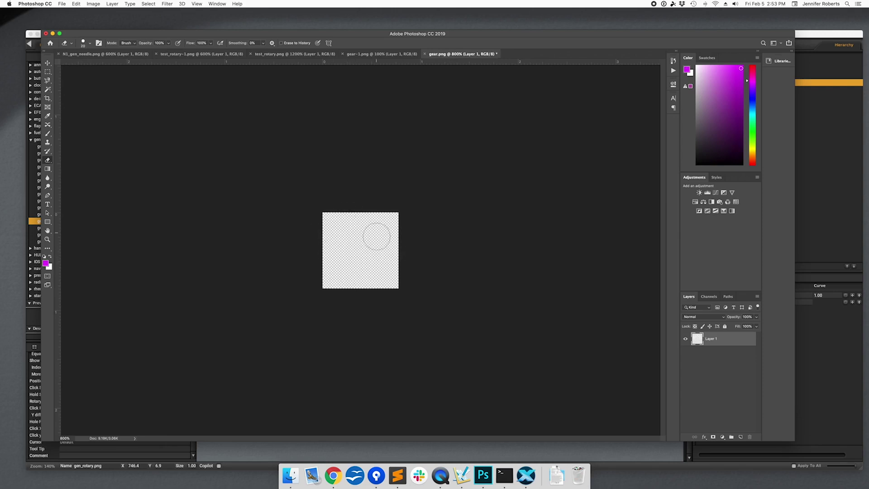
{"action": "key", "text": "super+s"}
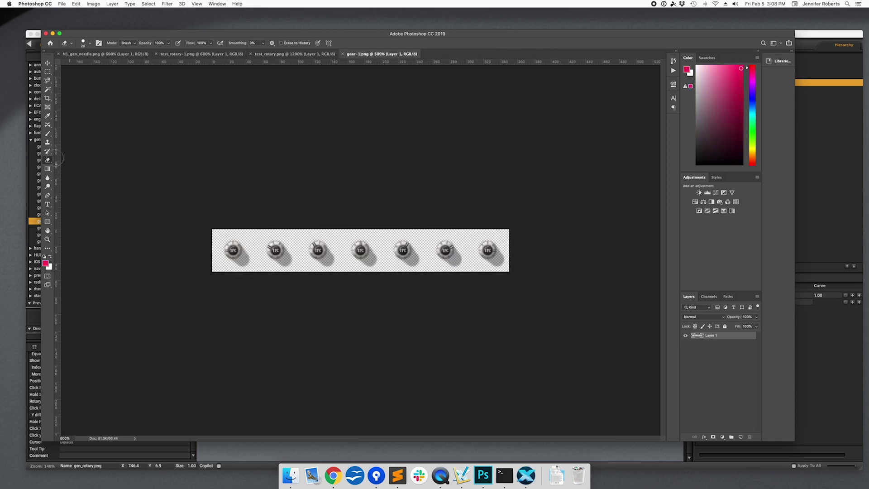
Step: Erase the knobs from the gear-1.png strip and resample it from 360 × 60 to 168 × 56 pixels
{"action": "mouse_move", "coordinate": [232, 250]}
{"action": "left_mouse_down"}
{"action": "mouse_move", "coordinate": [290, 253]}
{"action": "mouse_move", "coordinate": [247, 250]}
{"action": "mouse_move", "coordinate": [320, 242]}
{"action": "mouse_move", "coordinate": [322, 258]}
{"action": "mouse_move", "coordinate": [432, 243]}
{"action": "mouse_move", "coordinate": [436, 257]}
{"action": "mouse_move", "coordinate": [491, 266]}
{"action": "mouse_move", "coordinate": [359, 239]}
{"action": "left_mouse_up"}
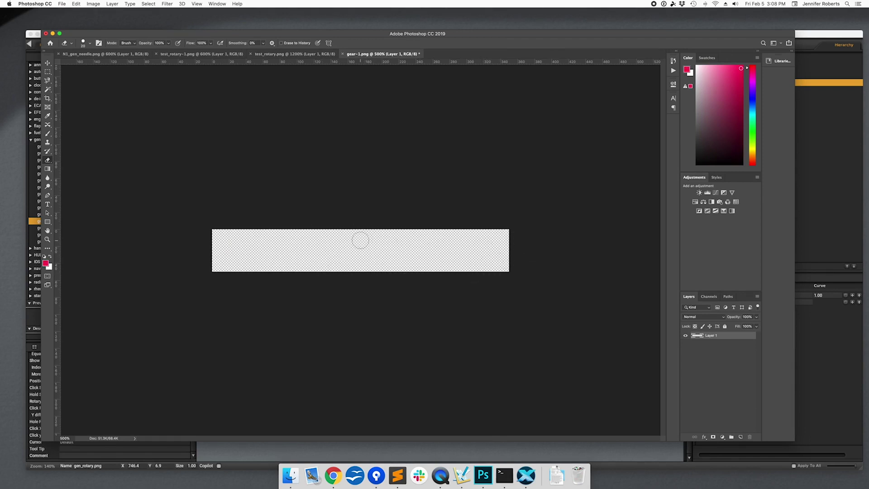
{"action": "left_click", "coordinate": [95, 4]}
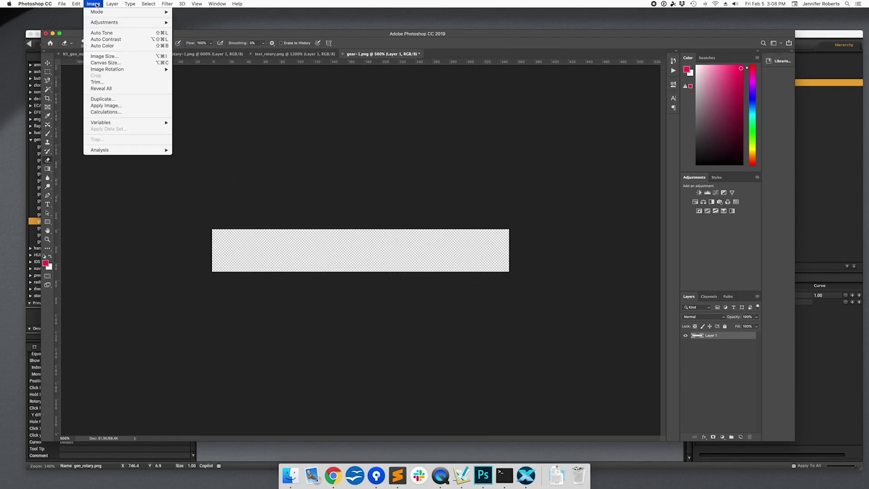
{"action": "left_click", "coordinate": [103, 56]}
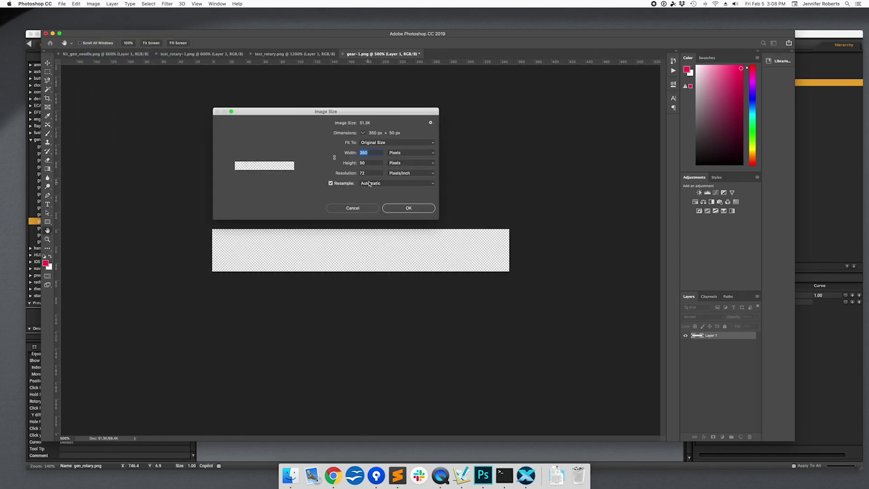
{"action": "double_click", "coordinate": [367, 163]}
{"action": "type", "text": "56"}
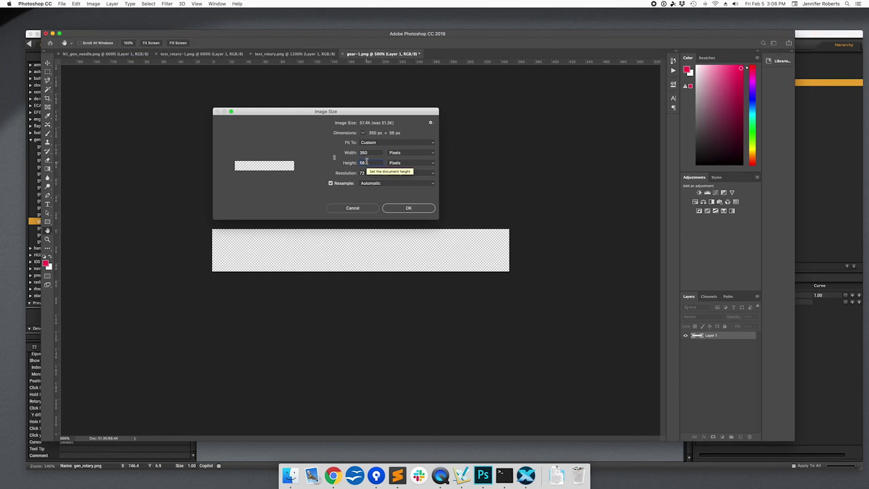
{"action": "double_click", "coordinate": [368, 153]}
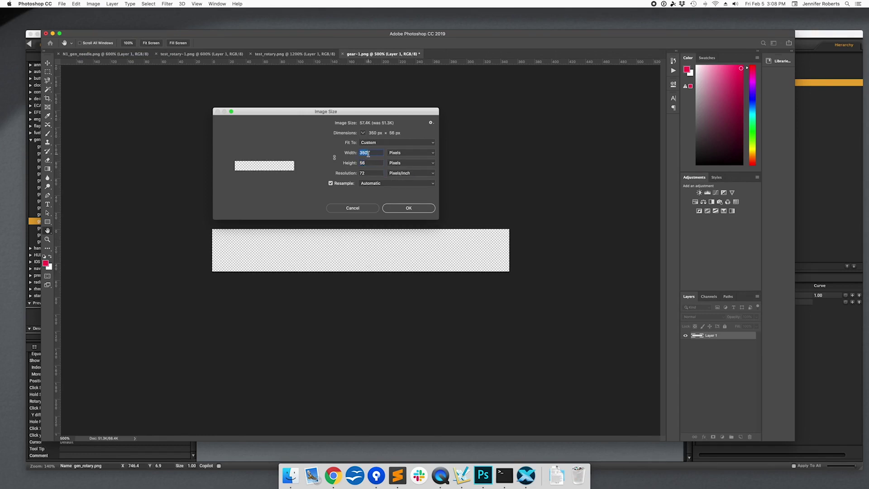
{"action": "type", "text": "168"}
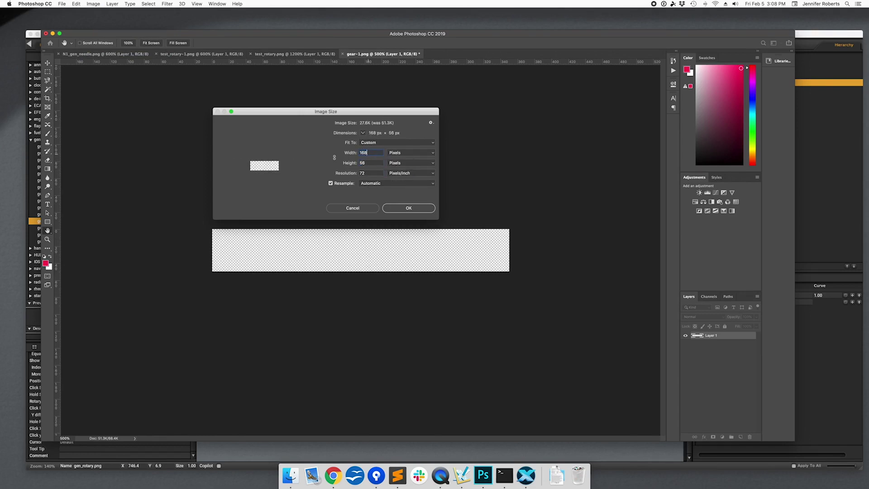
{"action": "key", "text": "Return"}
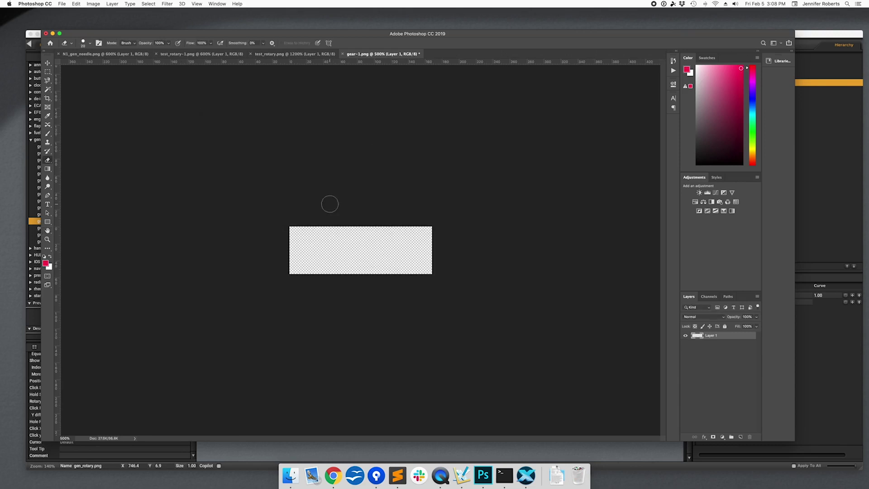
Step: Draw a 56 × 56 px red square and move it to the strip's left end
{"action": "left_click_drag", "start_coordinate": [47, 222], "coordinate": [85, 222]}
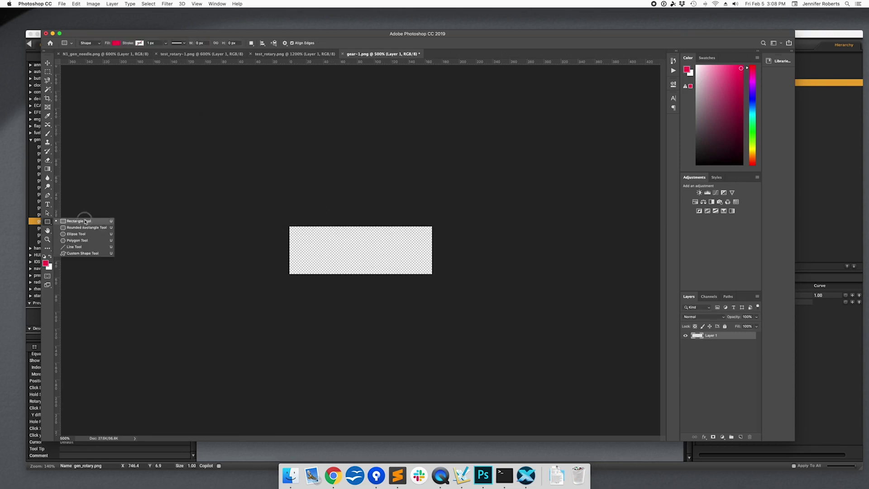
{"action": "left_click", "coordinate": [303, 248]}
{"action": "type", "text": "56"}
{"action": "key", "text": "Tab"}
{"action": "type", "text": "56"}
{"action": "left_click", "coordinate": [344, 178]}
{"action": "key", "text": "v"}
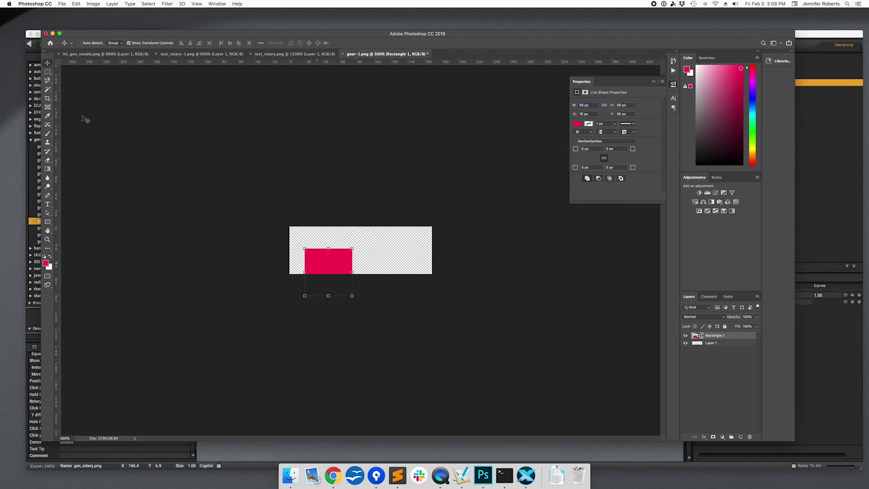
{"action": "left_click_drag", "start_coordinate": [323, 266], "coordinate": [306, 241]}
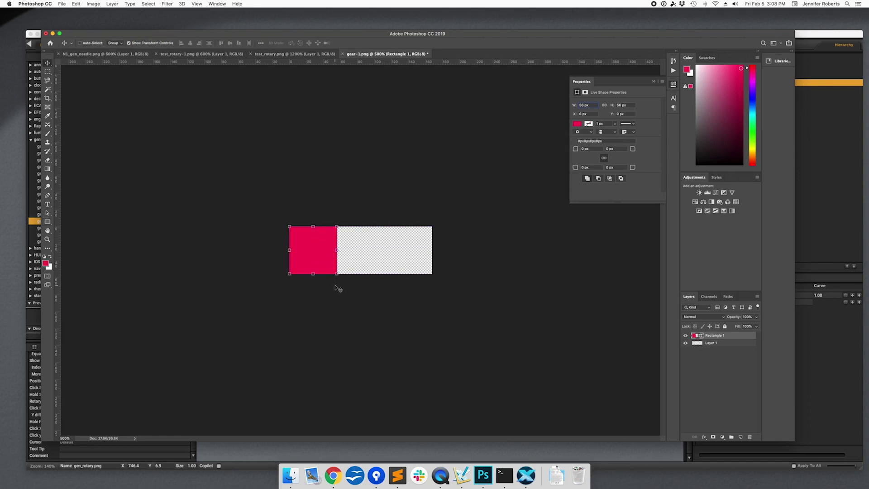
Step: Add a second 56 px square beside the red one and fill it yellow
{"action": "left_click", "coordinate": [47, 222]}
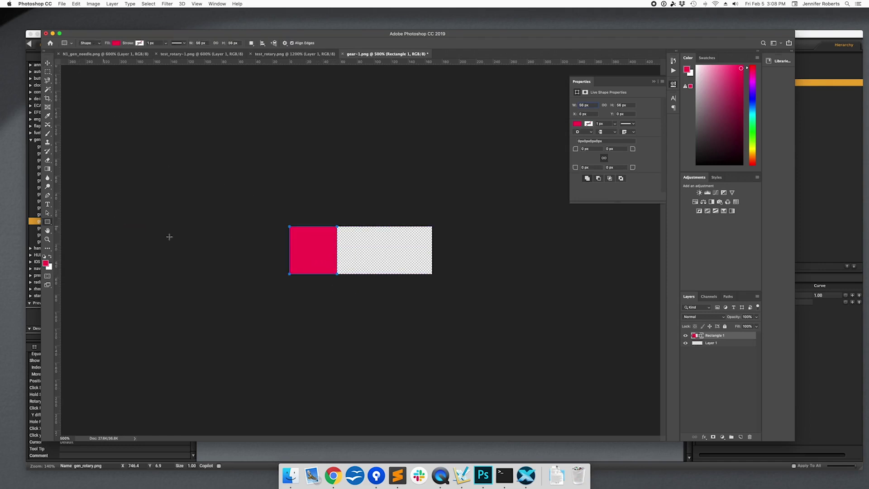
{"action": "left_click", "coordinate": [367, 250]}
{"action": "key", "text": "Return"}
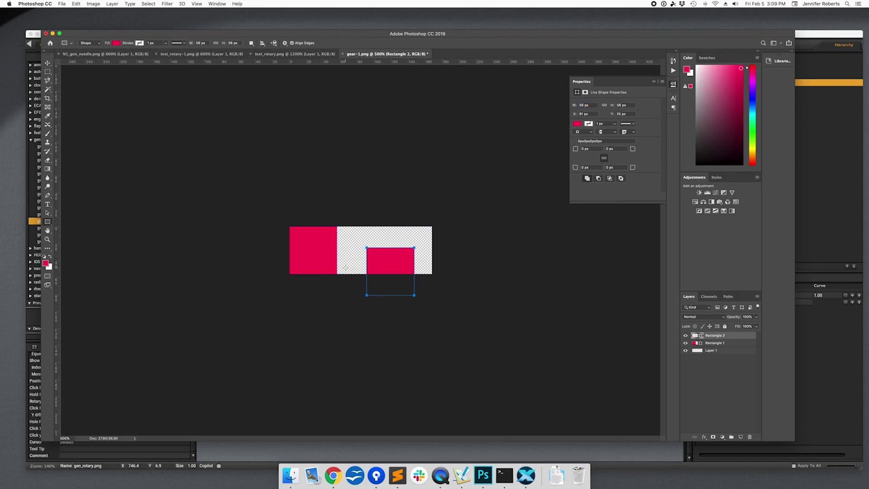
{"action": "key", "text": "v"}
{"action": "left_click_drag", "start_coordinate": [390, 266], "coordinate": [359, 243]}
{"action": "left_click", "coordinate": [577, 124]}
{"action": "left_click", "coordinate": [583, 156]}
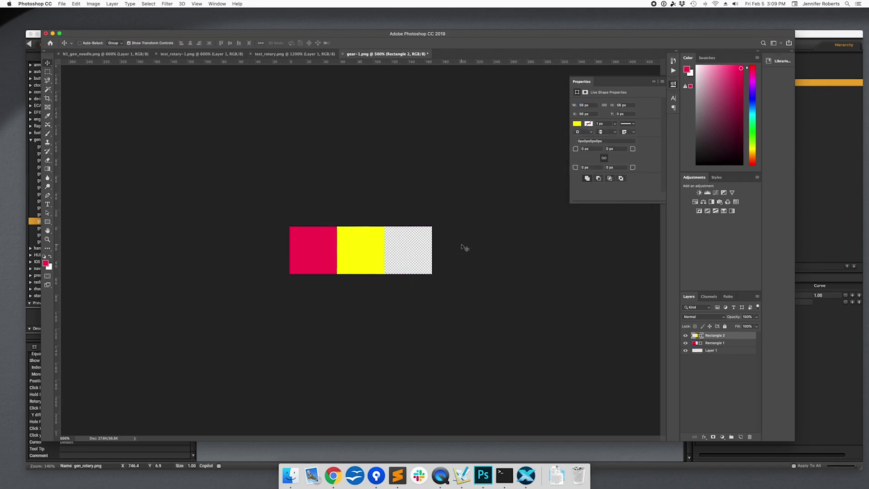
Step: Add a green 56 px square beside the yellow one, then flatten the image
{"action": "left_click", "coordinate": [48, 222]}
{"action": "left_click", "coordinate": [416, 250]}
{"action": "key", "text": "Return"}
{"action": "key", "text": "v"}
{"action": "left_click_drag", "start_coordinate": [421, 259], "coordinate": [389, 235]}
{"action": "left_click", "coordinate": [578, 124]}
{"action": "left_click", "coordinate": [583, 158]}
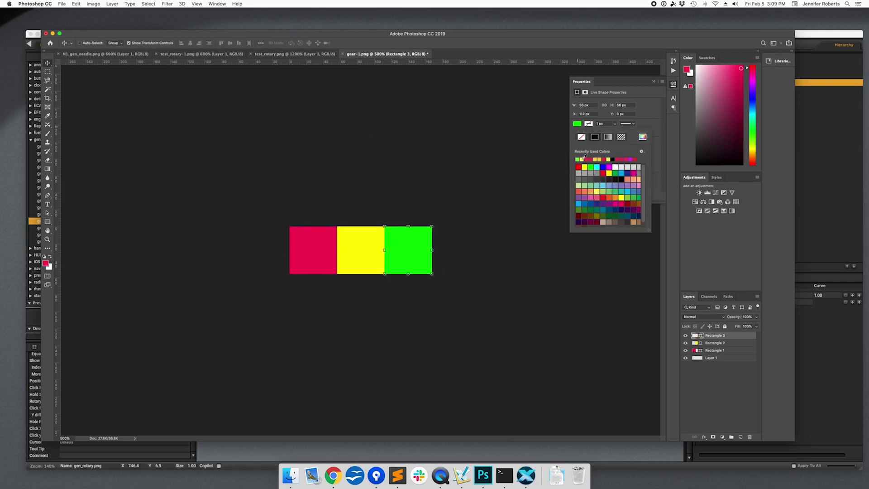
{"action": "left_click", "coordinate": [537, 252]}
{"action": "left_click", "coordinate": [112, 4]}
{"action": "left_click", "coordinate": [133, 268]}
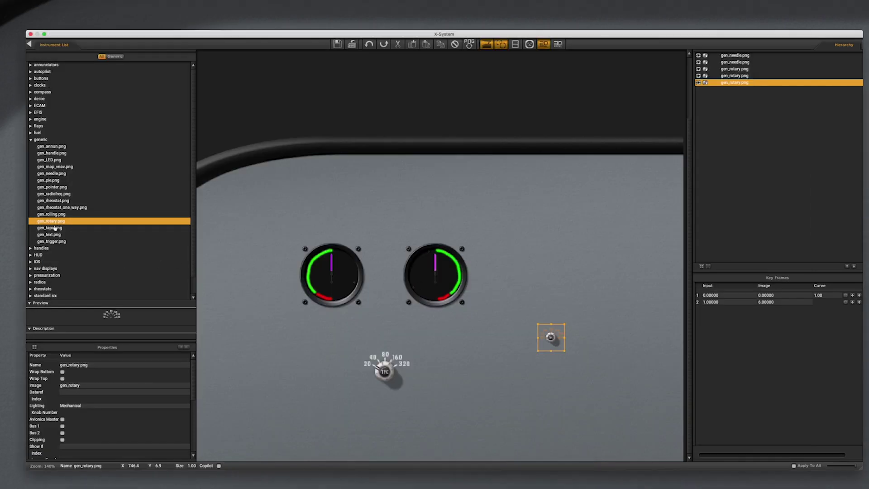
Step: Drag two more gen_rotary knobs onto the panel, select all three, and tick Apply To All
{"action": "left_click_drag", "start_coordinate": [51, 222], "coordinate": [569, 303]}
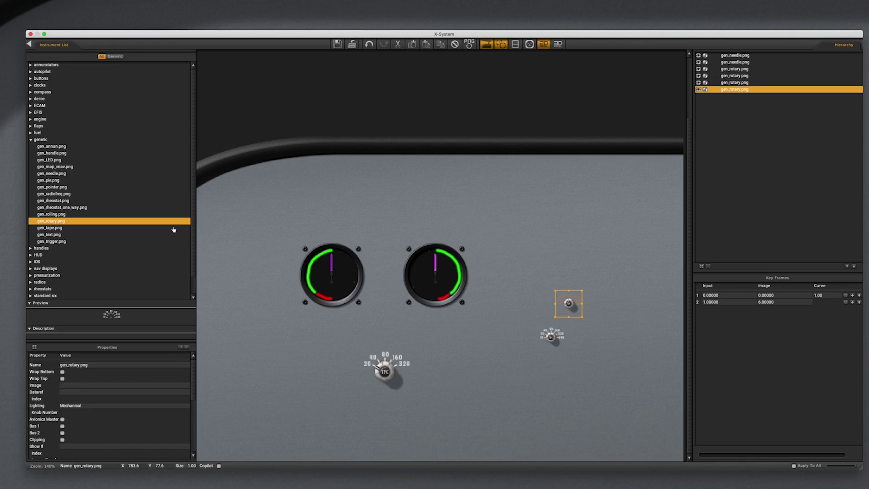
{"action": "left_click_drag", "start_coordinate": [38, 222], "coordinate": [592, 337]}
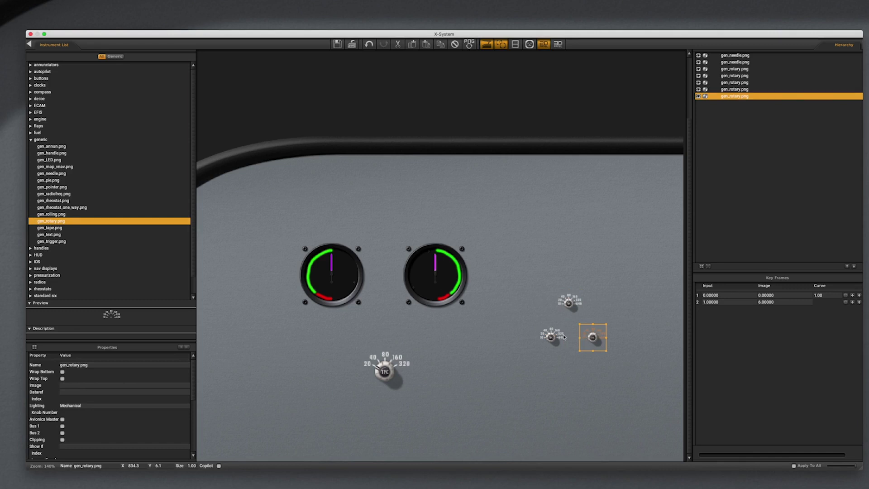
{"action": "left_click", "coordinate": [561, 338], "text": "shift"}
{"action": "left_click", "coordinate": [569, 302], "text": "shift"}
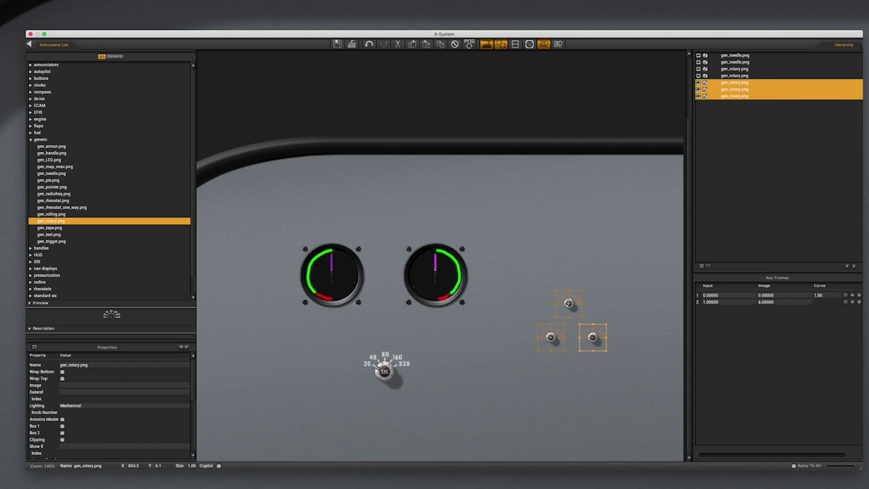
{"action": "left_click", "coordinate": [794, 466]}
Step: Set the knobs' image to gear with 3 positions
{"action": "left_click", "coordinate": [63, 386]}
{"action": "left_click", "coordinate": [66, 406]}
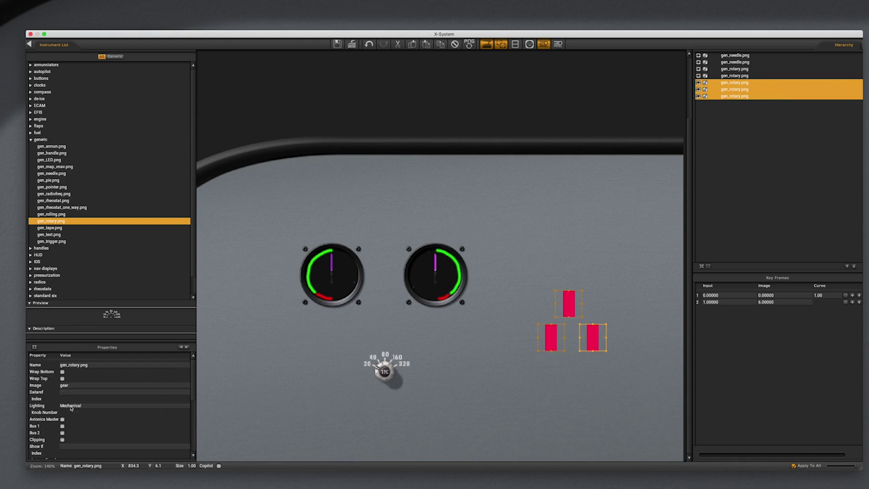
{"action": "scroll", "coordinate": [72, 408], "scroll_direction": "down", "scroll_amount": 5}
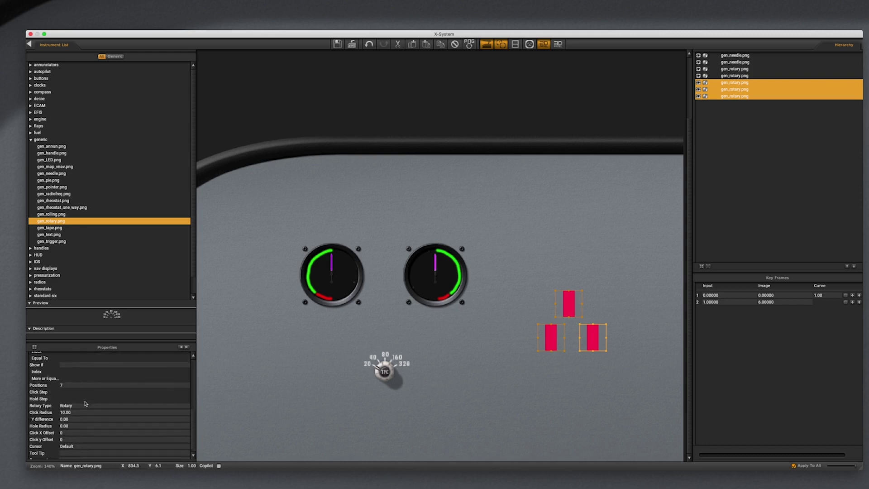
{"action": "left_click", "coordinate": [71, 386]}
{"action": "key", "text": "Return"}
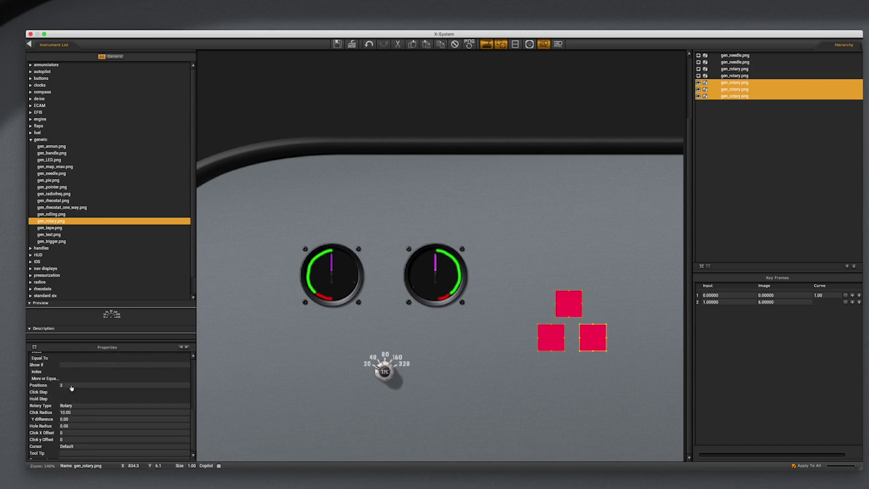
Step: Drive the knobs with the sim/flightmodel2/gear/deploy_ratio dataref
{"action": "scroll", "coordinate": [71, 388], "scroll_direction": "up", "scroll_amount": 5}
{"action": "left_click", "coordinate": [69, 365]}
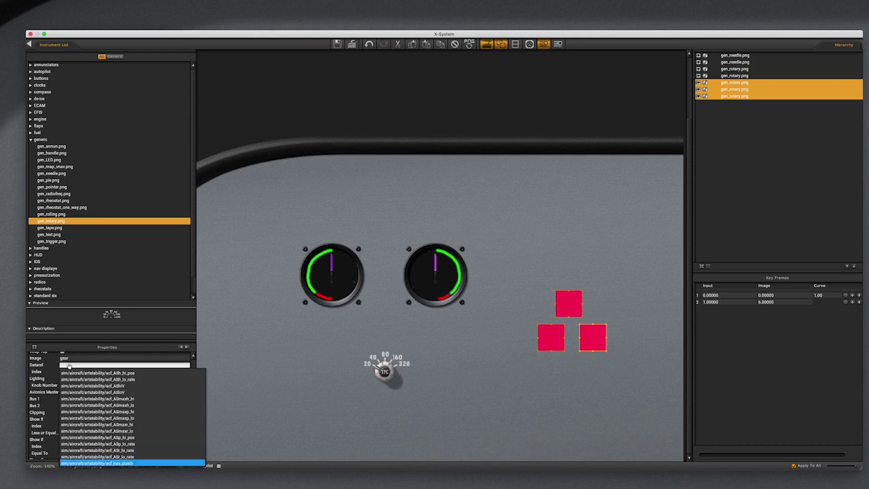
{"action": "type", "text": "gear_depl"}
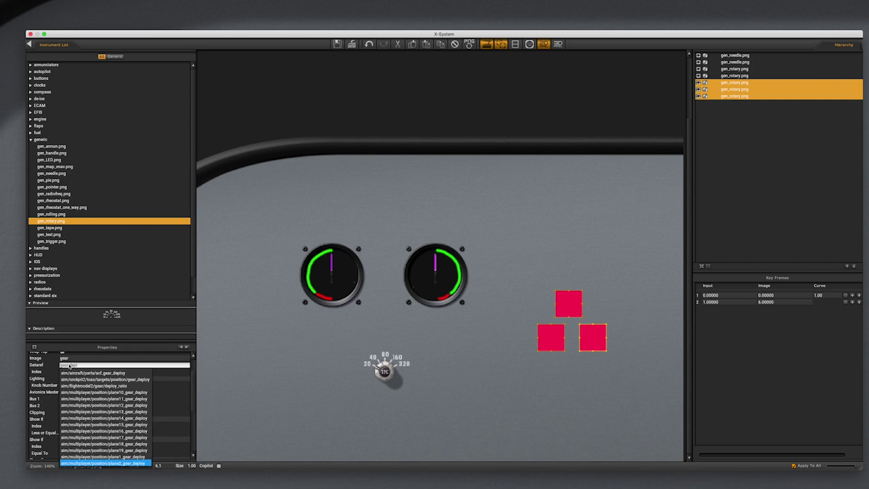
{"action": "type", "text": "oy ra"}
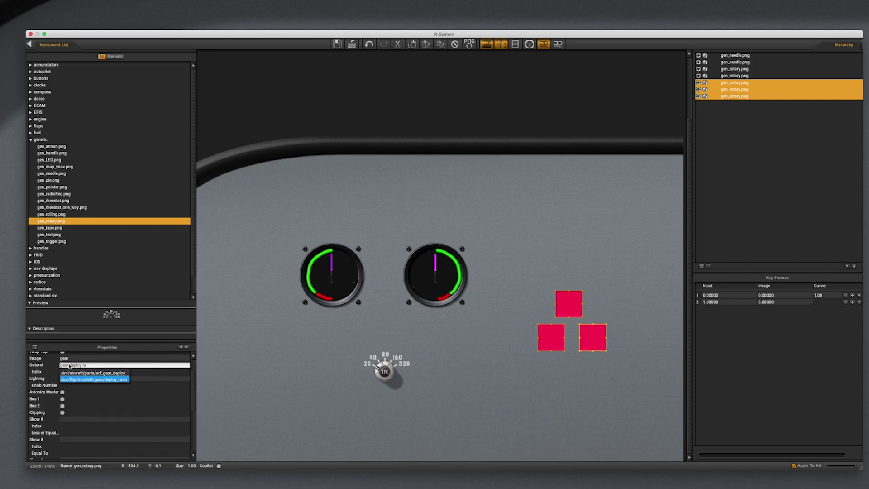
{"action": "left_click", "coordinate": [76, 381]}
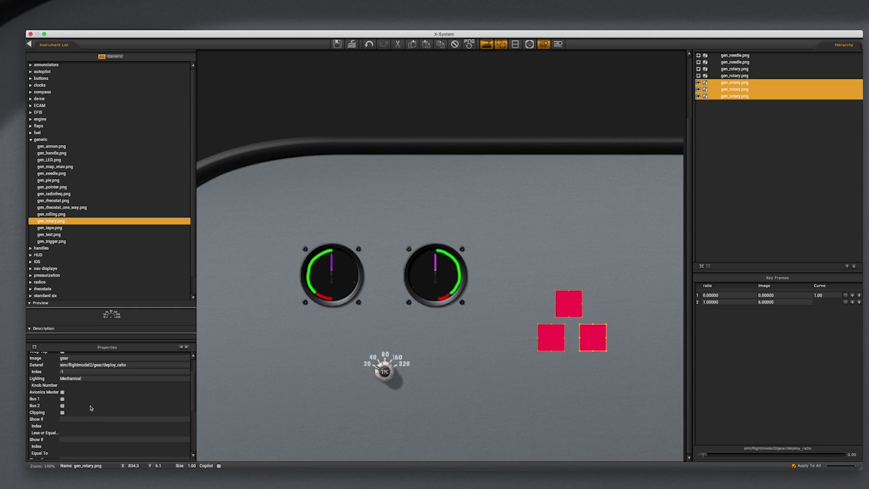
Step: Set the Rotary Type to No Click and deselect the knobs
{"action": "scroll", "coordinate": [91, 409], "scroll_direction": "down", "scroll_amount": 3}
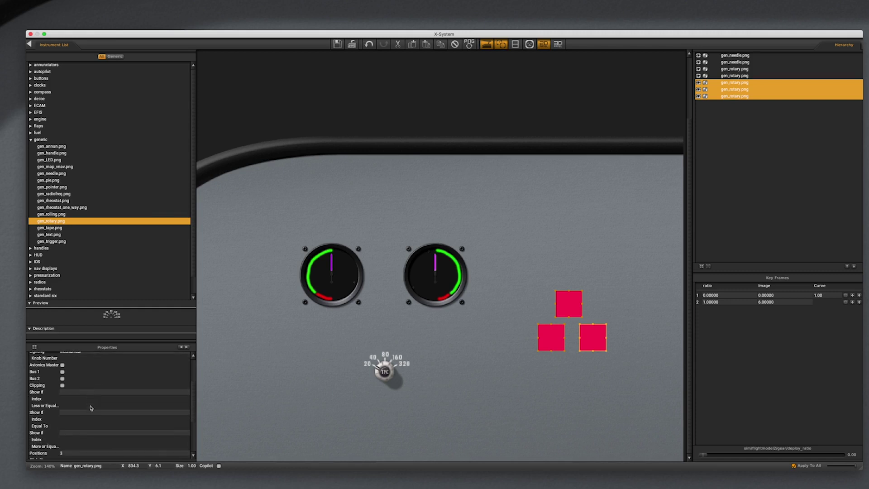
{"action": "scroll", "coordinate": [90, 409], "scroll_direction": "down", "scroll_amount": 6}
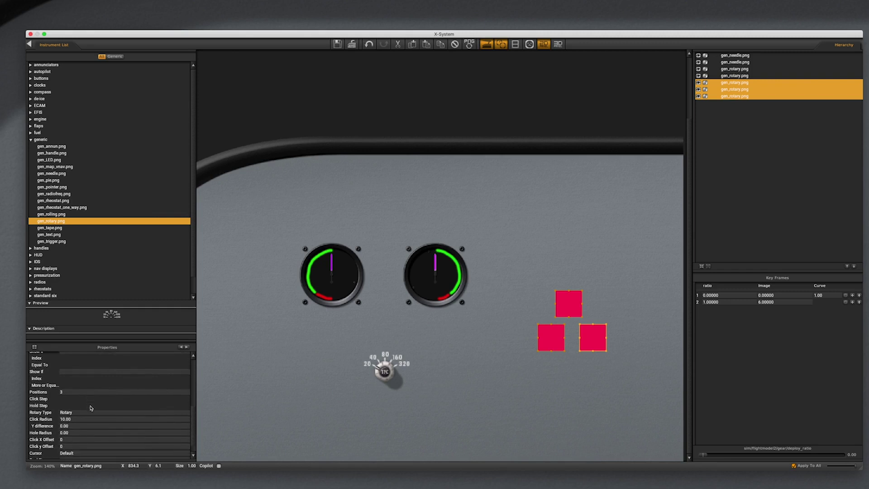
{"action": "left_click", "coordinate": [80, 413]}
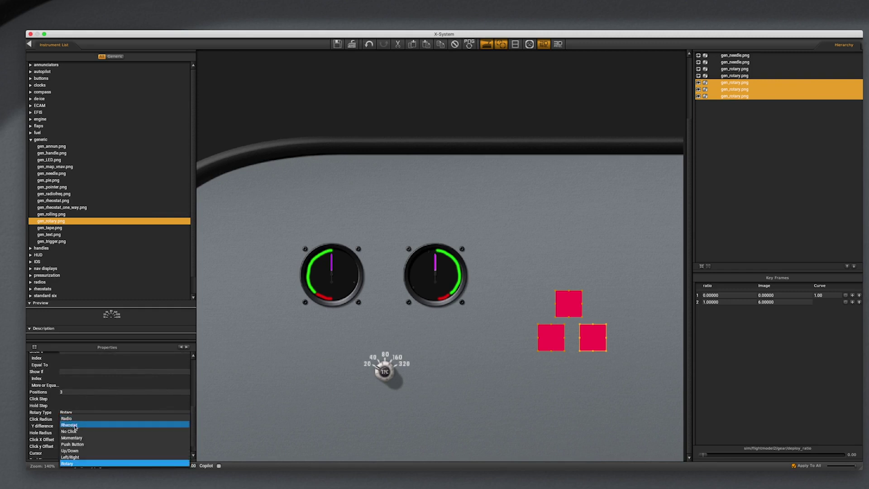
{"action": "left_click", "coordinate": [72, 432]}
{"action": "left_click", "coordinate": [524, 391]}
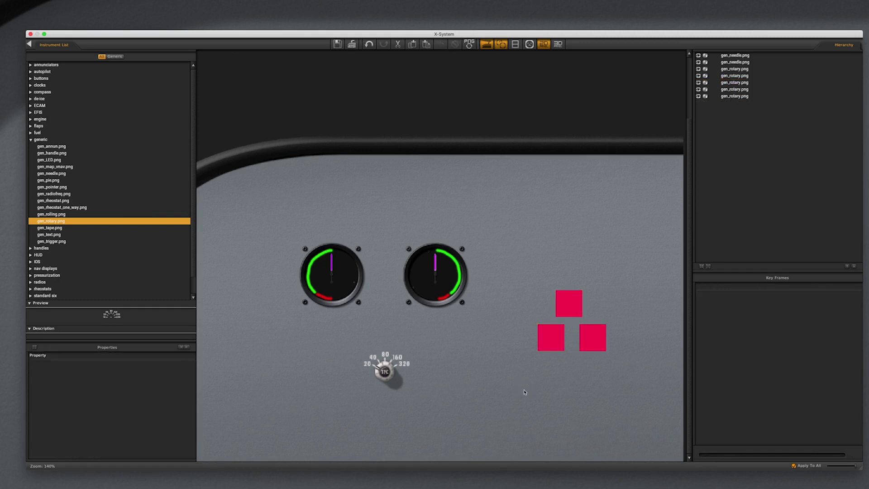
Step: Set the top square's gear index to 0 and the lower-left square's to 1
{"action": "left_click", "coordinate": [576, 304]}
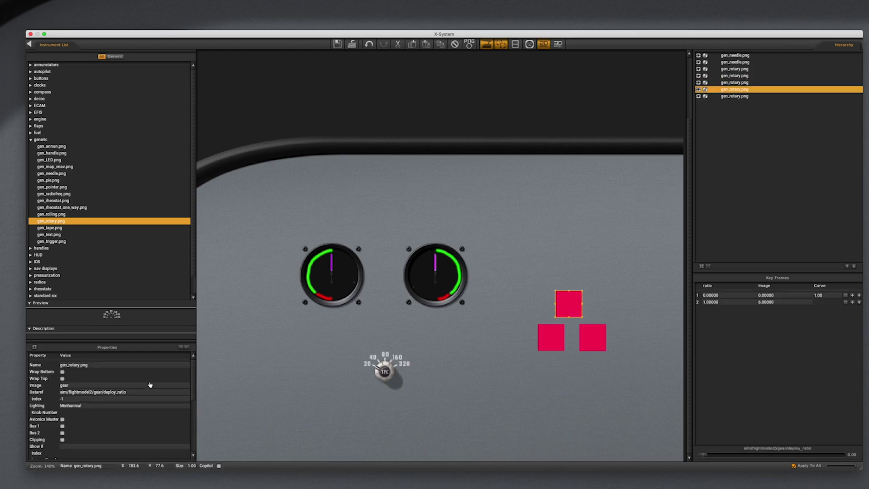
{"action": "double_click", "coordinate": [80, 393]}
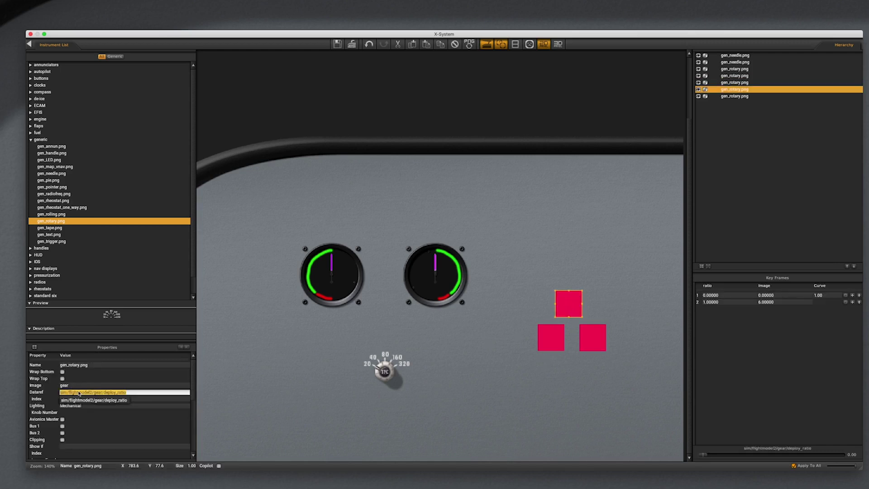
{"action": "left_click", "coordinate": [127, 400]}
{"action": "double_click", "coordinate": [133, 399]}
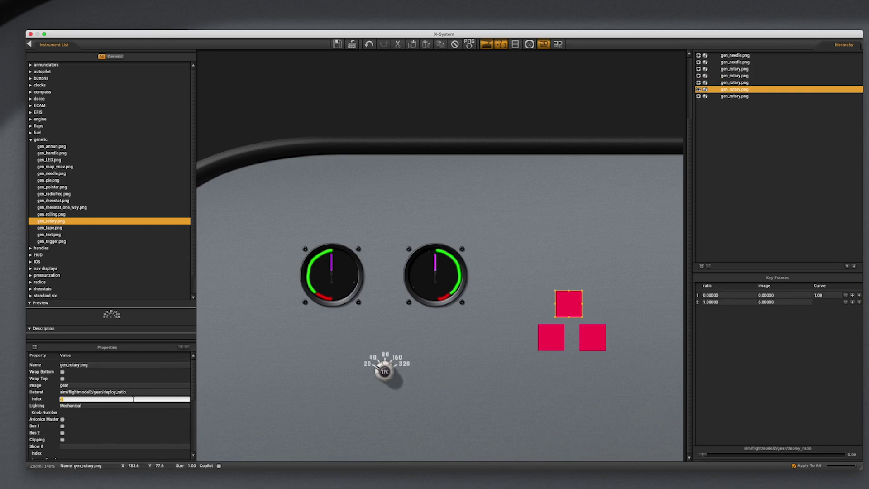
{"action": "left_click", "coordinate": [553, 348]}
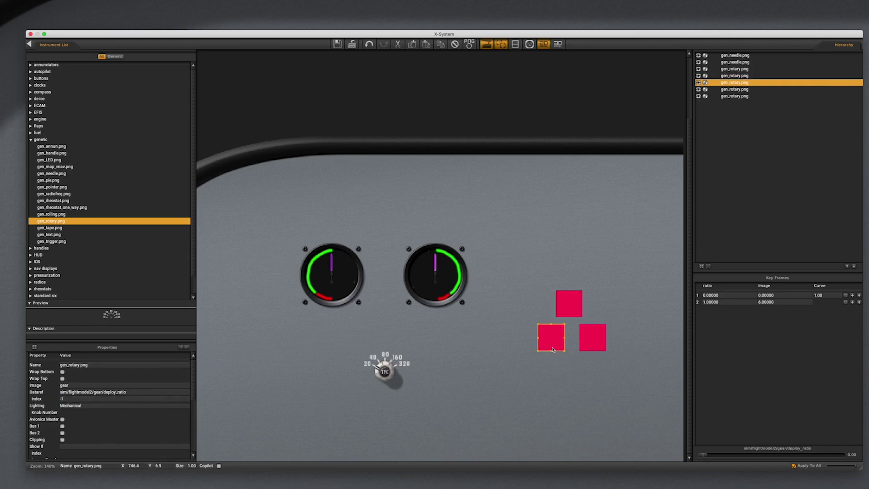
{"action": "double_click", "coordinate": [64, 401]}
{"action": "key", "text": "Return"}
{"action": "left_click", "coordinate": [251, 377]}
Step: Set the lower-right square's index to 2 and add a third key frame to the top square
{"action": "left_click", "coordinate": [603, 344]}
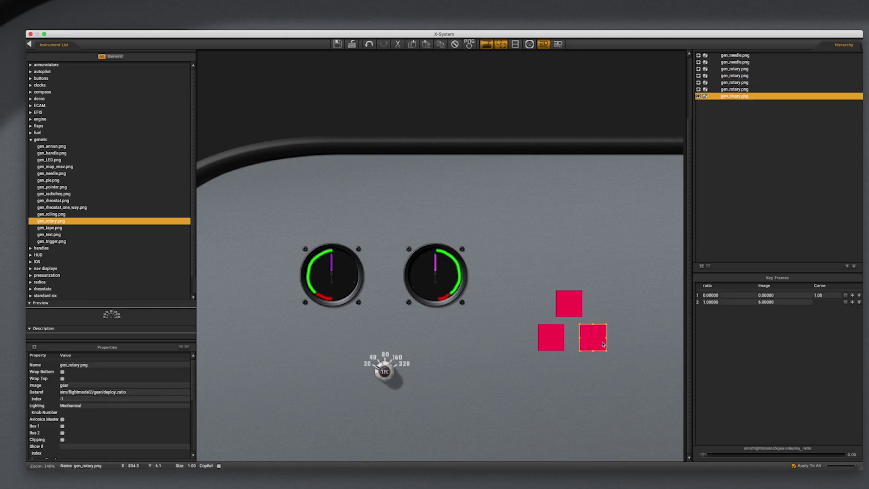
{"action": "double_click", "coordinate": [73, 400]}
{"action": "type", "text": "2"}
{"action": "key", "text": "Return"}
{"action": "left_click", "coordinate": [577, 312]}
{"action": "left_click", "coordinate": [852, 302]}
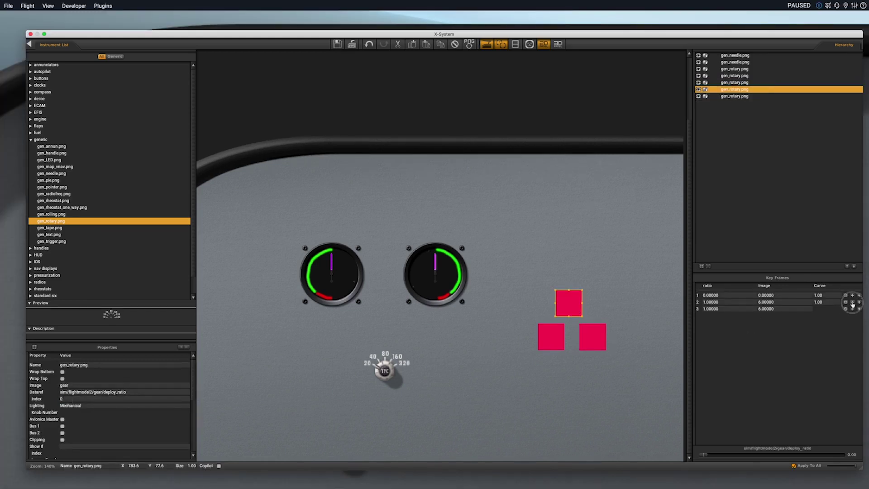
Step: On the top square, set key frames to ratio 0.5 → image 1 and third row → image 2
{"action": "double_click", "coordinate": [787, 302]}
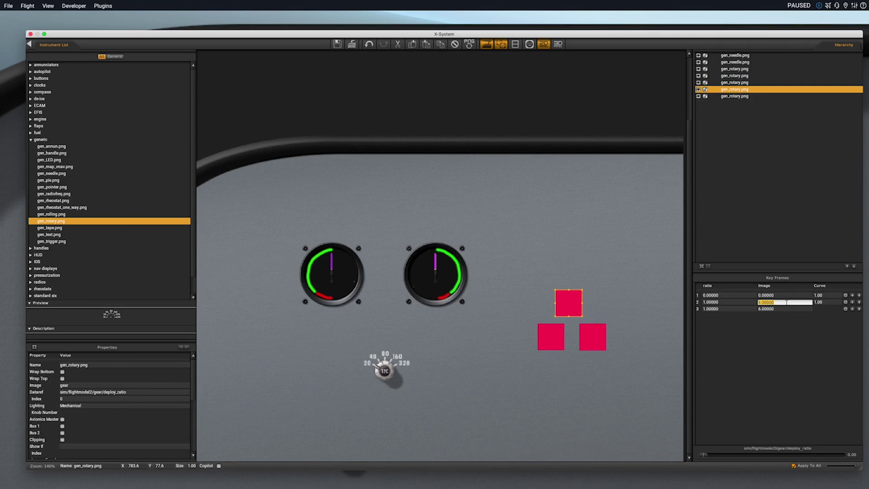
{"action": "type", "text": "1"}
{"action": "key", "text": "Return"}
{"action": "type", "text": "2"}
{"action": "key", "text": "Return"}
{"action": "double_click", "coordinate": [727, 302]}
{"action": "type", "text": "0.5"}
{"action": "key", "text": "Return"}
Step: Give the lower-left square key frames ratio 0.5 → image 1 and third row → image 2
{"action": "left_click", "coordinate": [553, 342]}
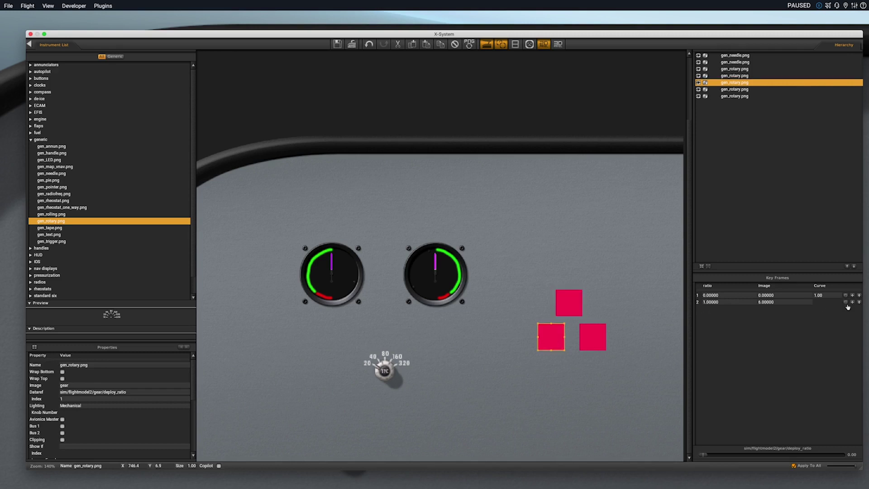
{"action": "double_click", "coordinate": [768, 302]}
{"action": "type", "text": "1"}
{"action": "key", "text": "Return"}
{"action": "type", "text": "2"}
{"action": "key", "text": "Return"}
{"action": "double_click", "coordinate": [726, 302]}
{"action": "type", "text": "0.5"}
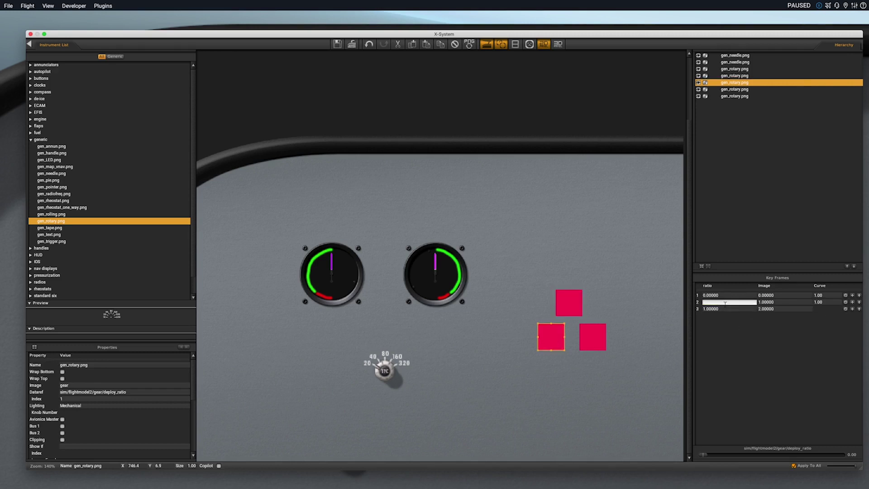
{"action": "key", "text": "Return"}
Step: Give the lower-right square a second key frame of ratio 0.5 → image 1
{"action": "left_click", "coordinate": [600, 337]}
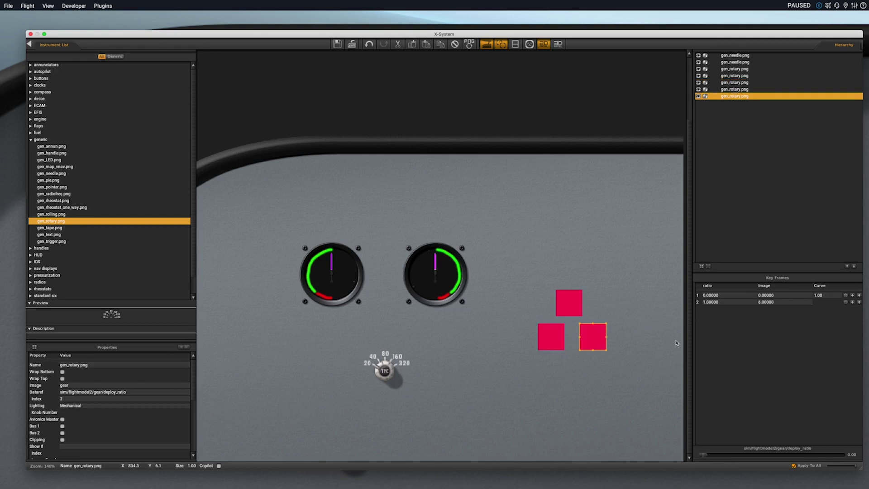
{"action": "left_click", "coordinate": [785, 302]}
{"action": "type", "text": "1"}
{"action": "key", "text": "Return"}
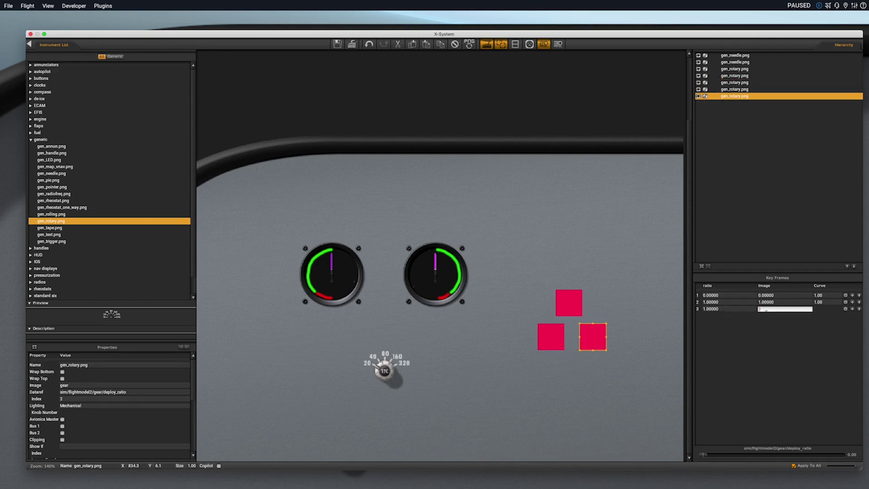
{"action": "left_click", "coordinate": [735, 305]}
{"action": "type", "text": ".5"}
{"action": "key", "text": "Return"}
Step: Bring up the Cmd+Tab app switcher to move over to X-Plane
{"action": "key", "text": "super+Tab"}
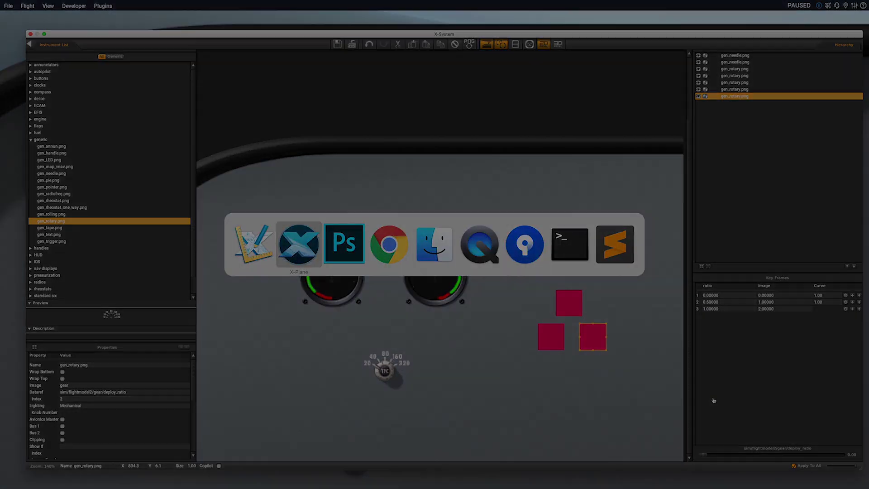